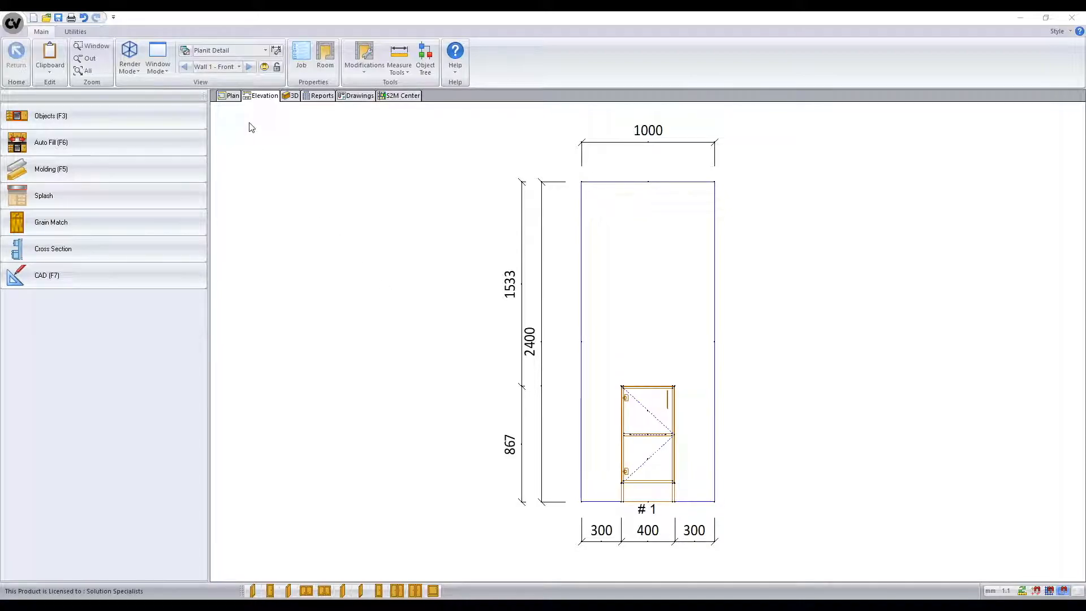
Step: Open the layer properties of the floor plan view
click(233, 95)
right_click(281, 193)
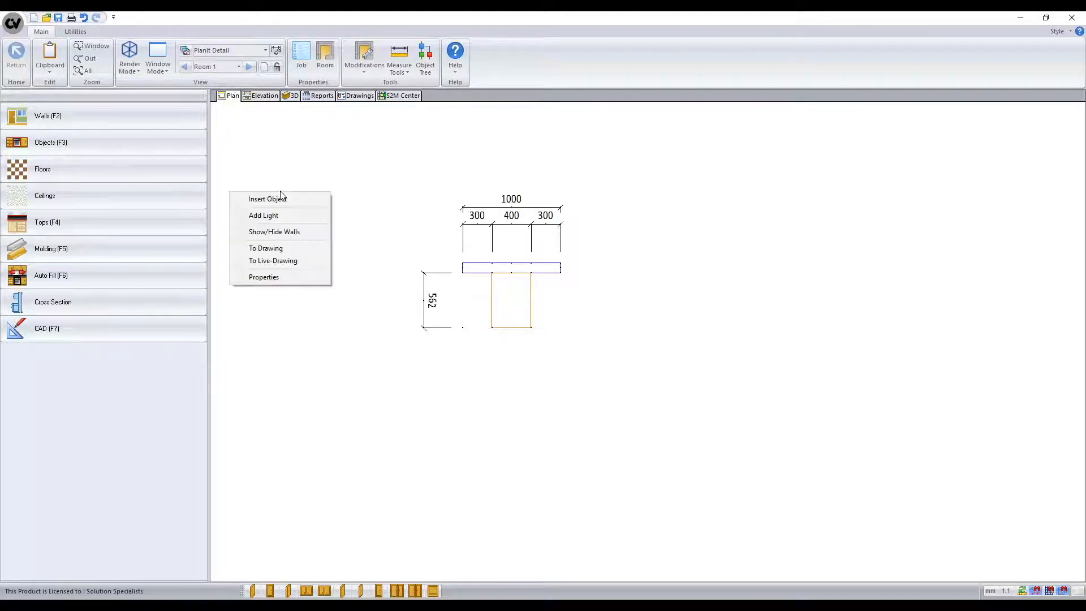
click(298, 281)
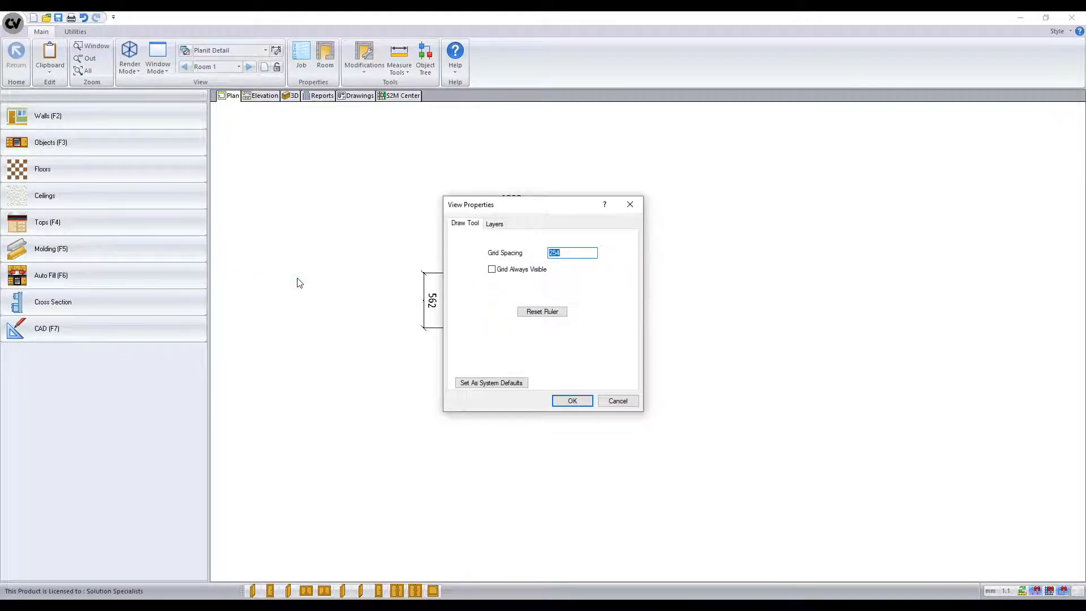
click(500, 229)
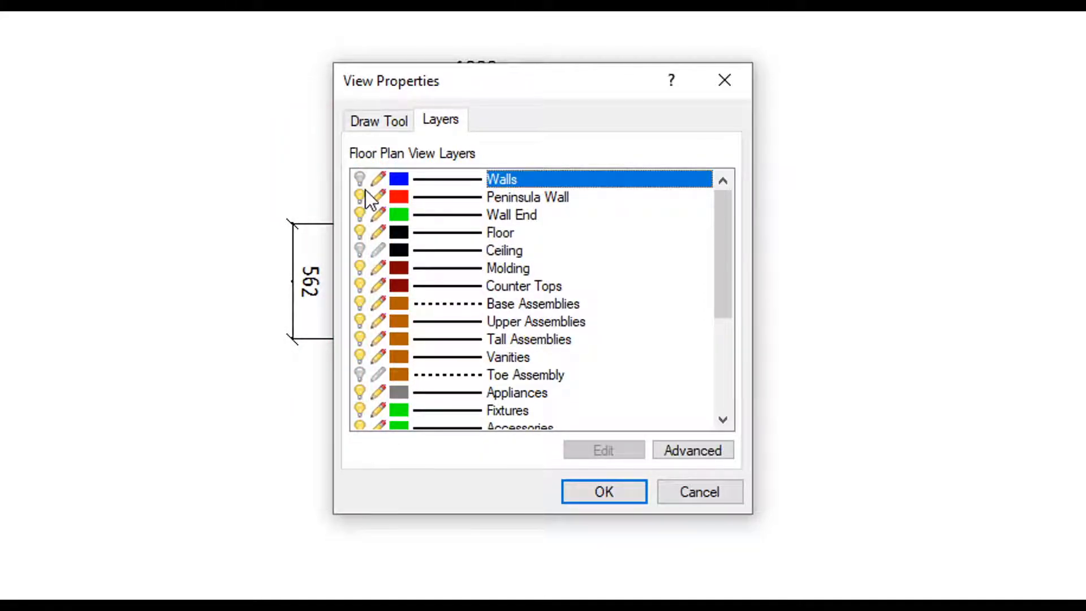
Step: Inspect the Walls layer's drawing toggle and its available line types and line weights
click(376, 174)
click(447, 178)
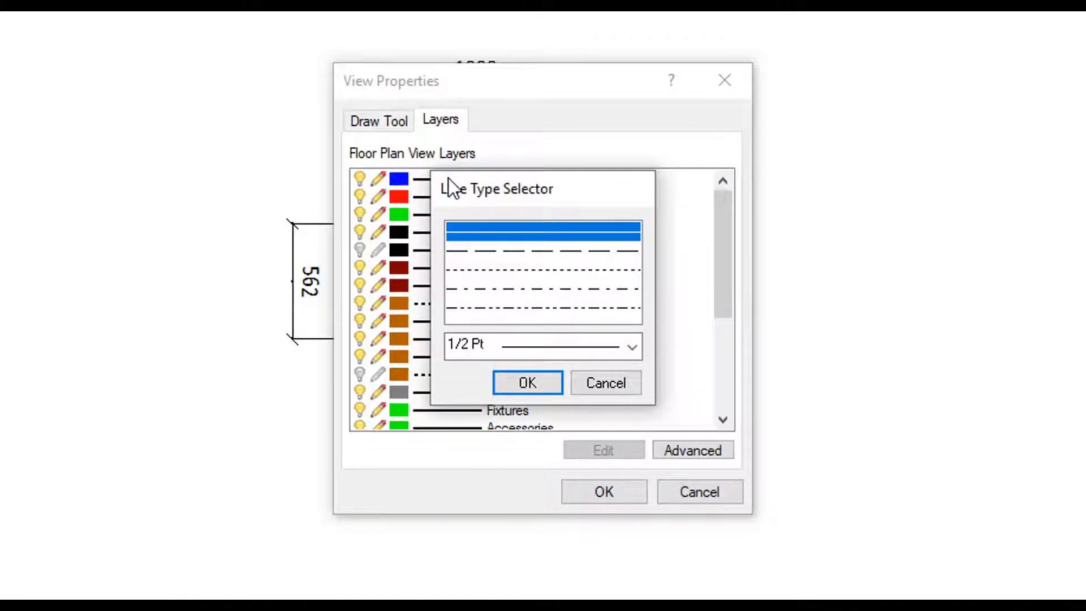
click(601, 351)
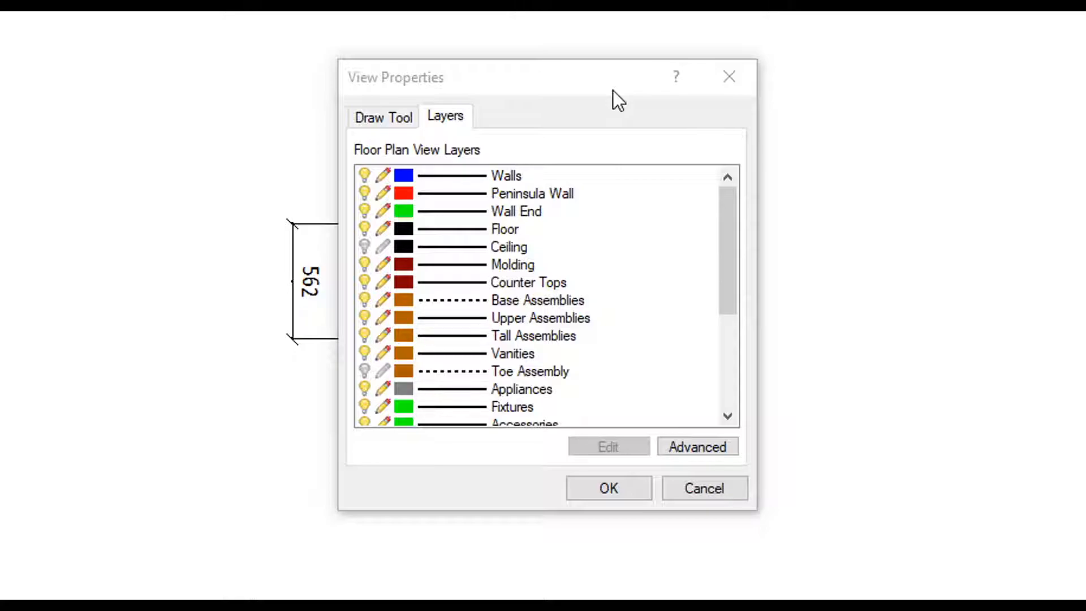
Step: Set the Walls layer's colour to green in the floor plan view layers
click(404, 177)
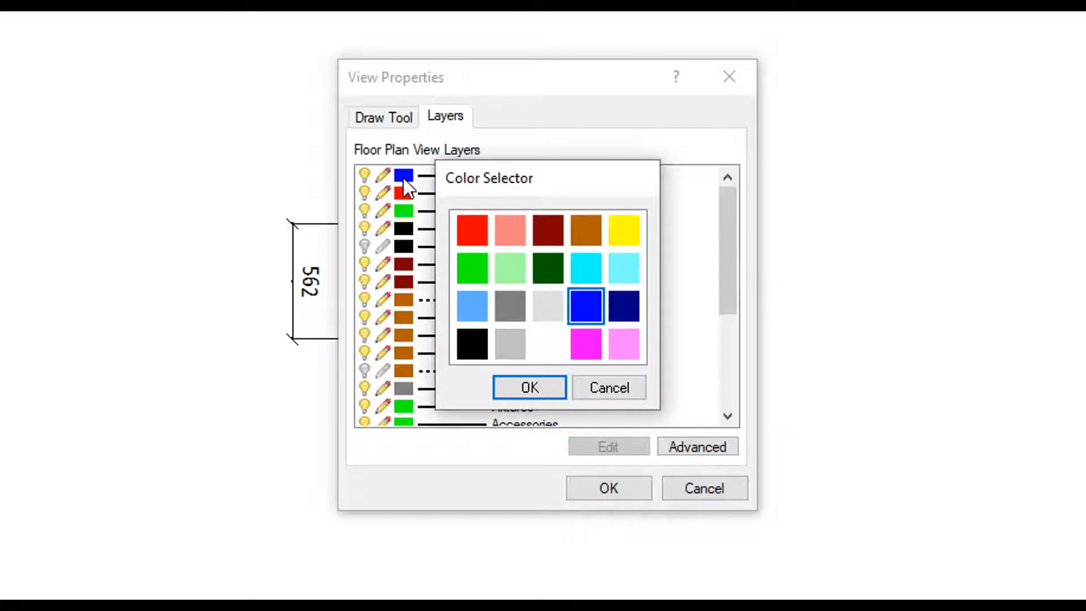
click(470, 263)
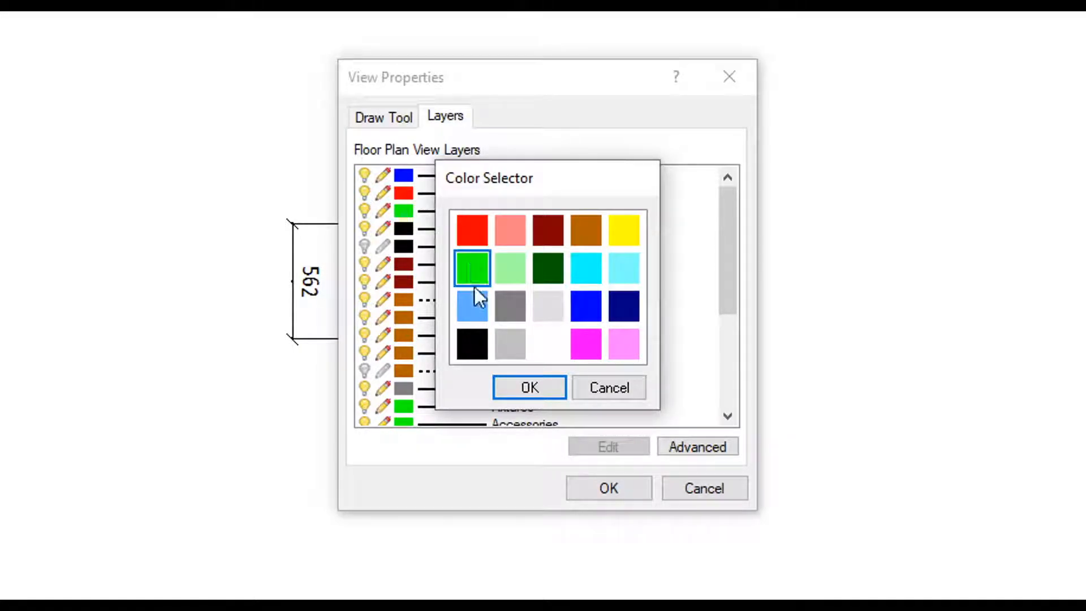
click(540, 387)
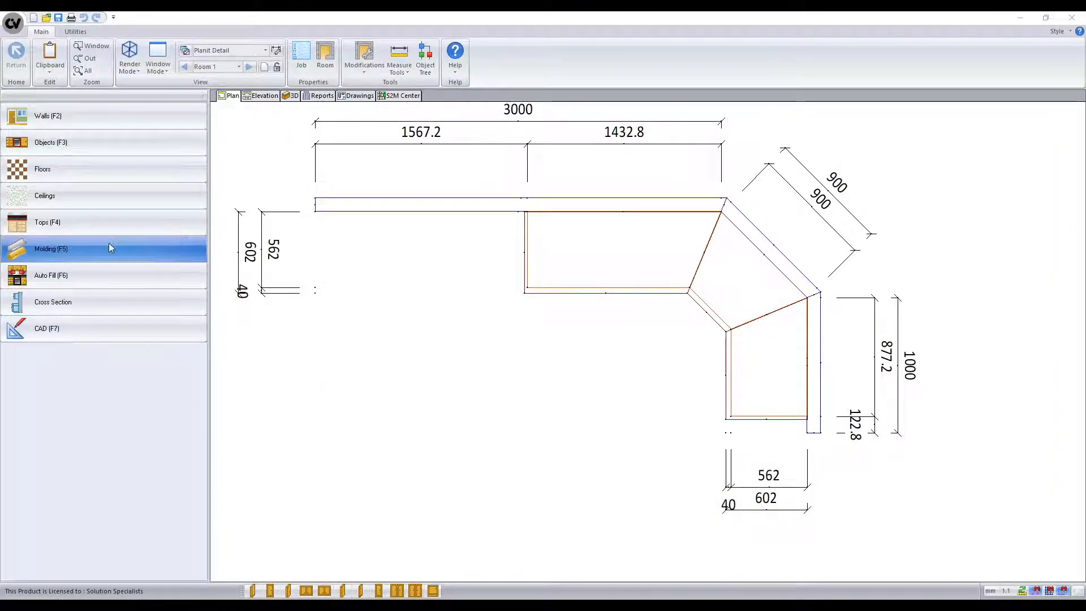
Step: Open the layer properties of the counter tops view and set the Counter Tops layer's colour to red
click(99, 218)
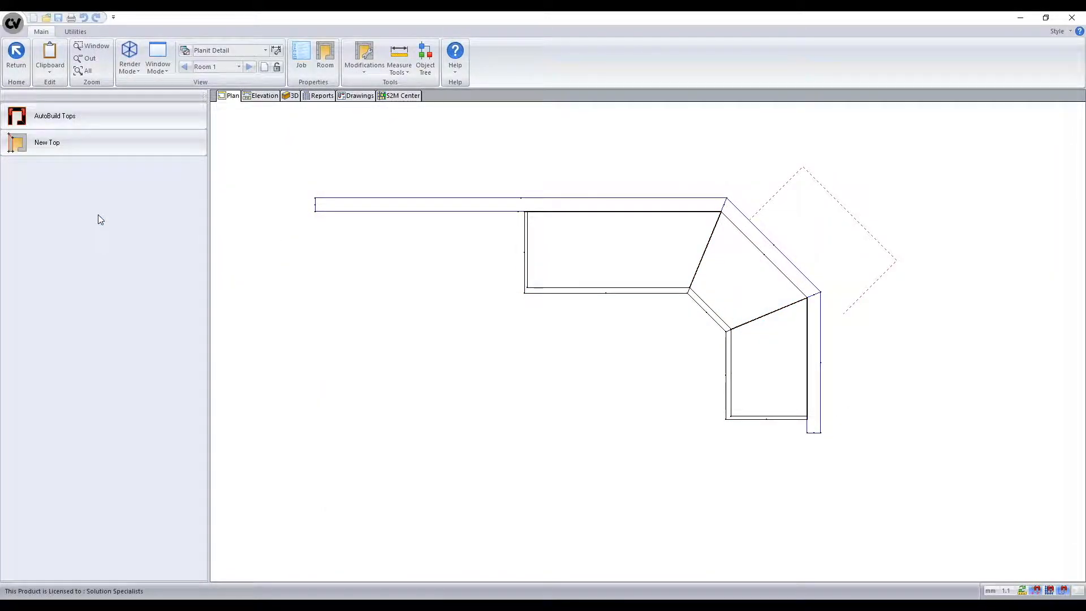
right_click(424, 355)
click(425, 423)
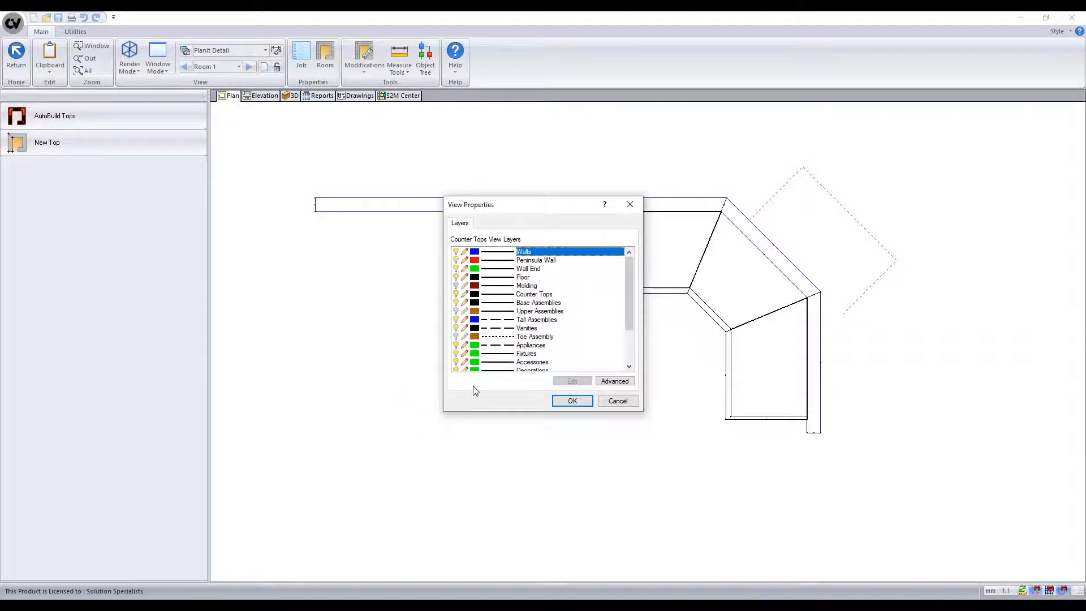
click(475, 294)
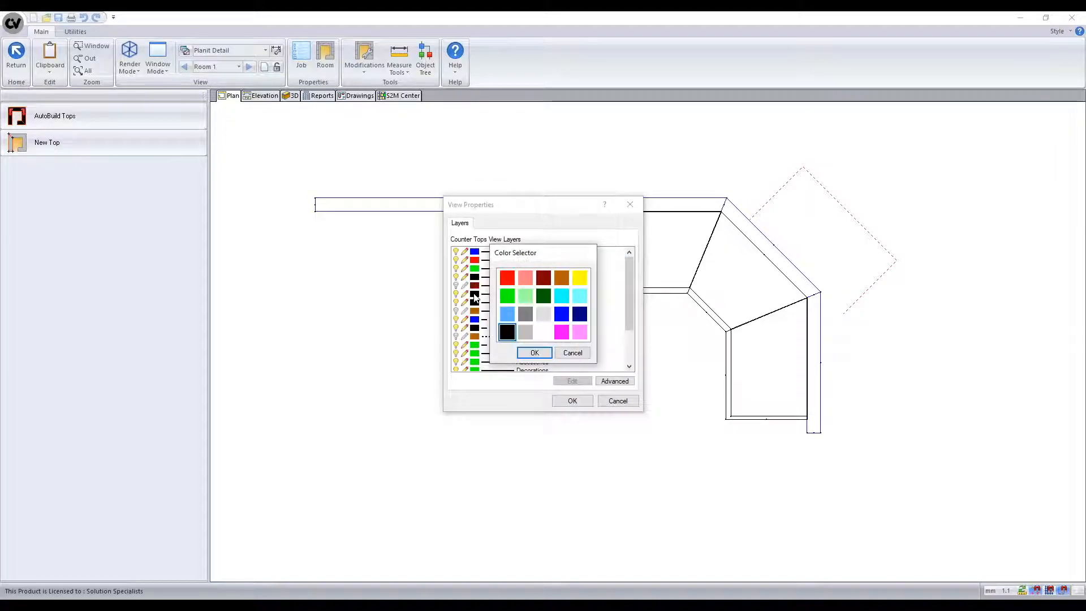
click(507, 277)
click(534, 352)
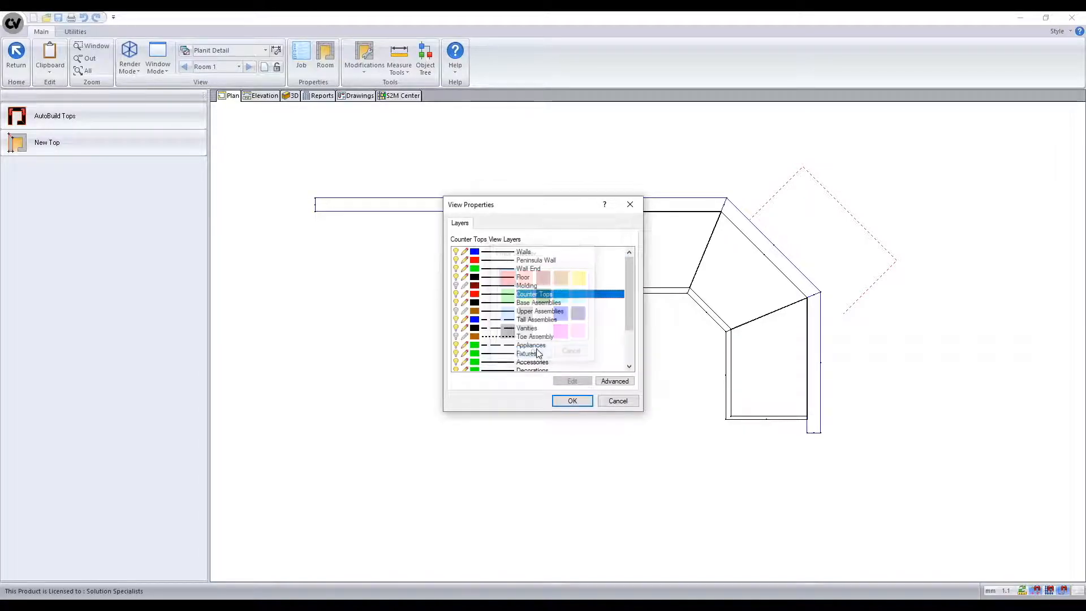
Step: Set the Counter Tops layer's line weight to 3 1/2 Pt
click(505, 294)
click(586, 331)
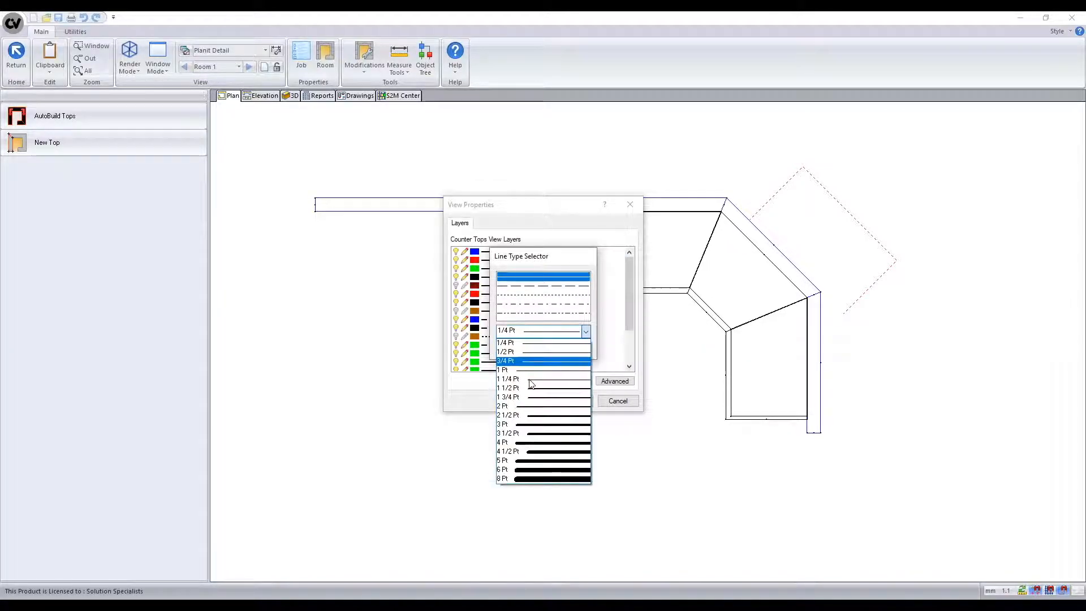
click(526, 432)
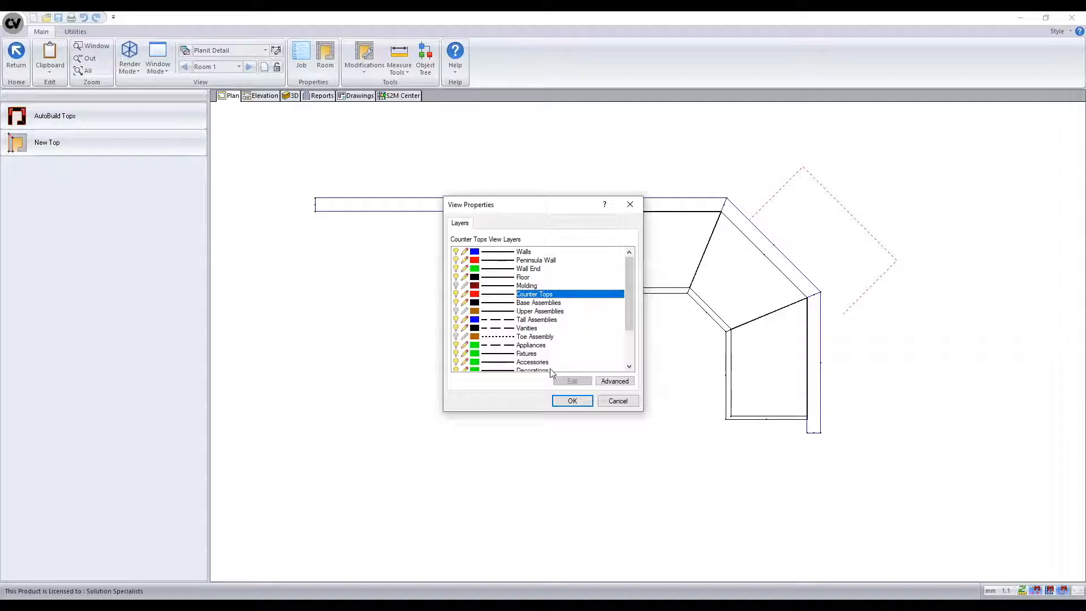
Step: Exclude the Walls and Base Assemblies layers from drawing output and apply the counter tops view properties
click(473, 253)
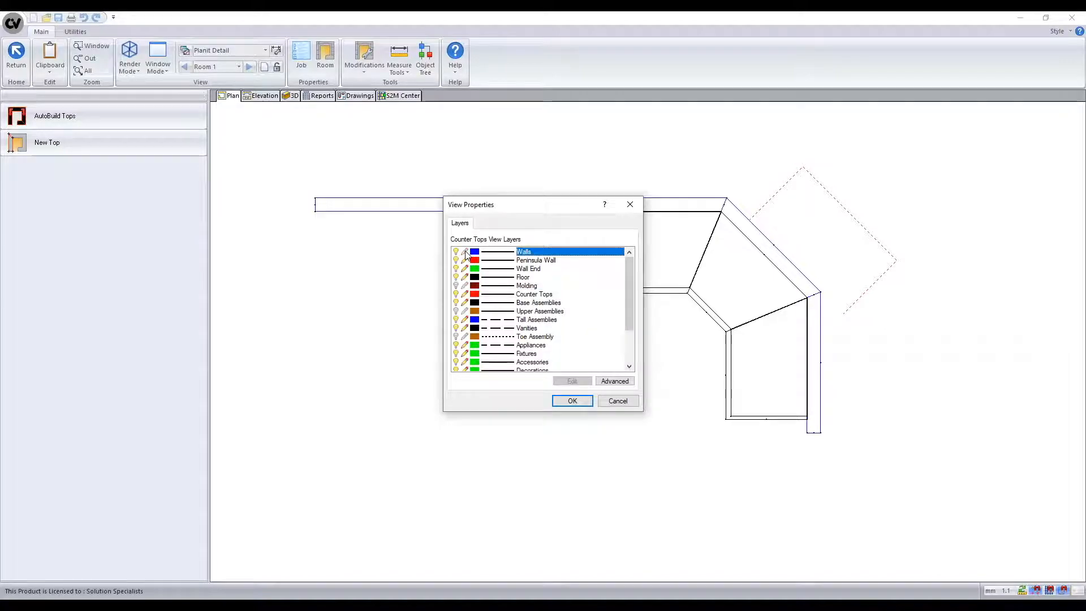
click(467, 303)
click(576, 403)
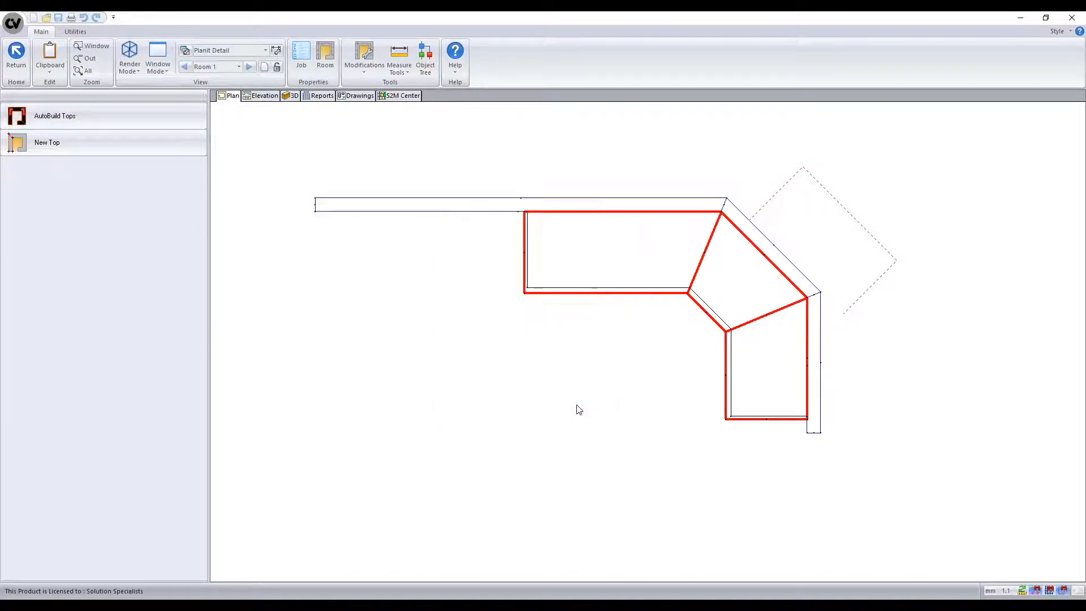
Step: Send the counter tops view to the drawings and place the Room 1 Tops scene on the sheet
right_click(298, 280)
click(337, 341)
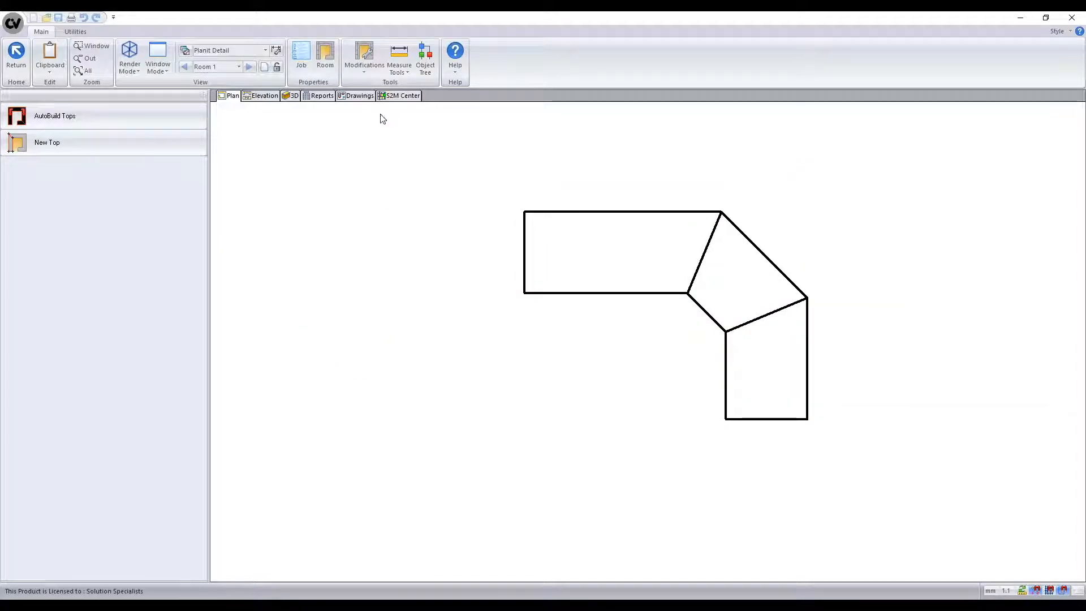
click(358, 96)
click(77, 153)
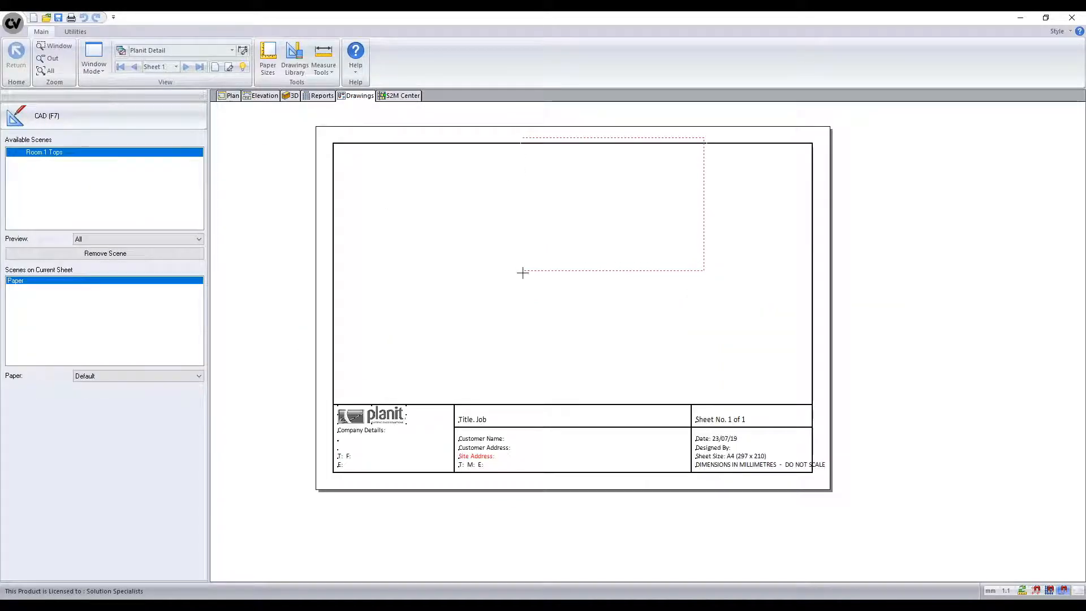
click(522, 273)
drag(636, 219, 608, 323)
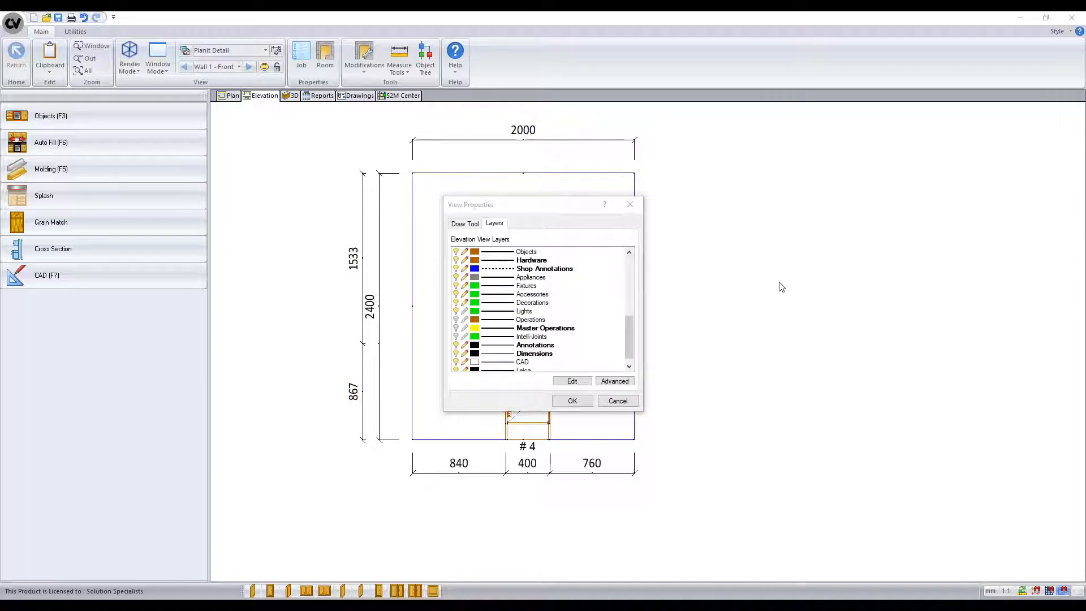
Step: Review the hardware categories and unmatched connector colours available for the elevation view's Hardware layer
double_click(544, 260)
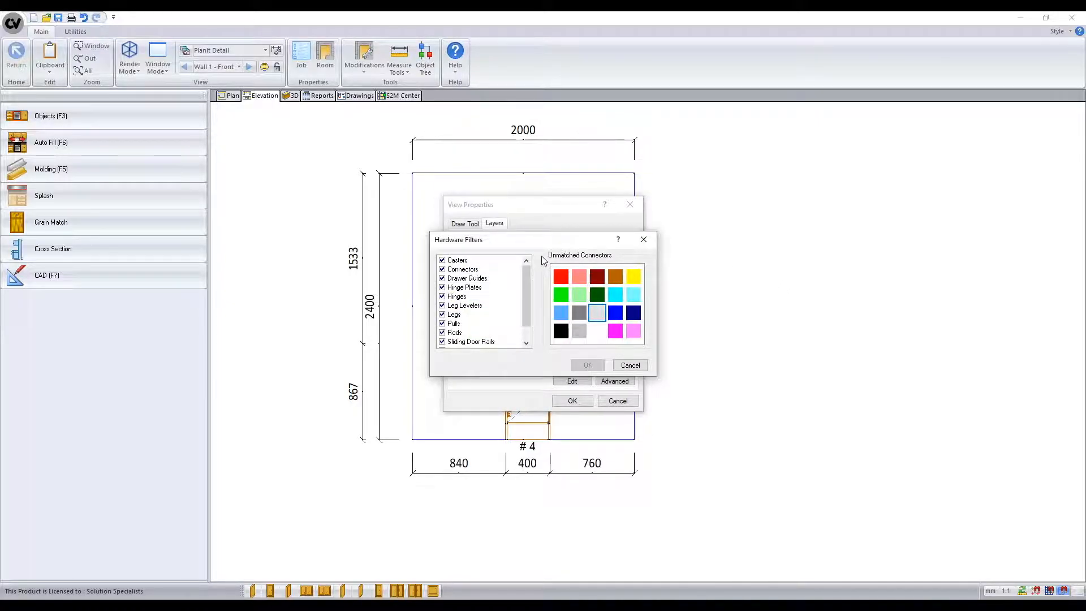
scroll(495, 275, down, 1)
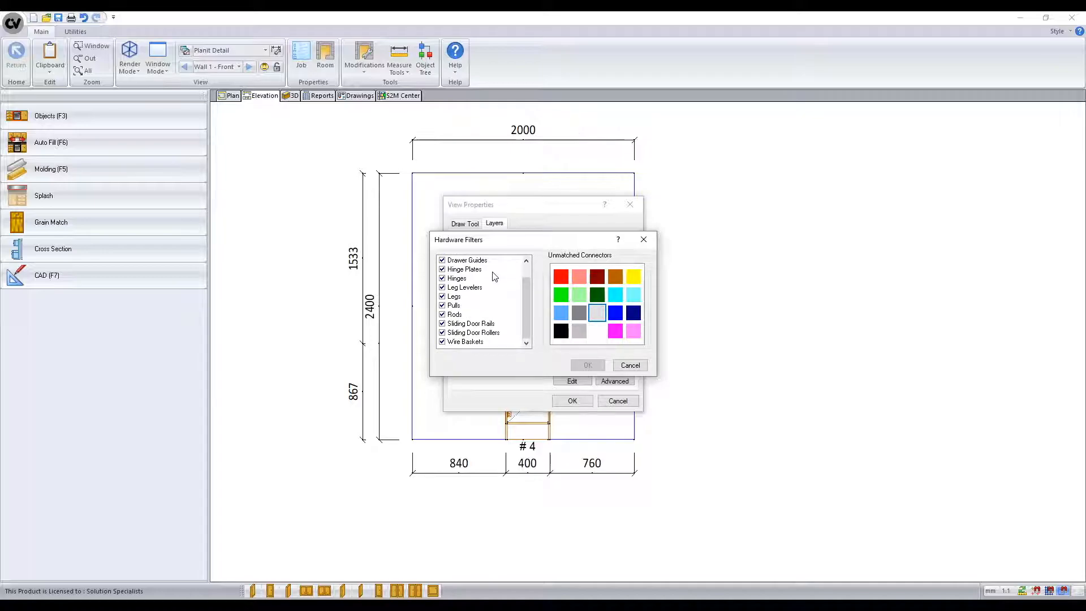
click(628, 365)
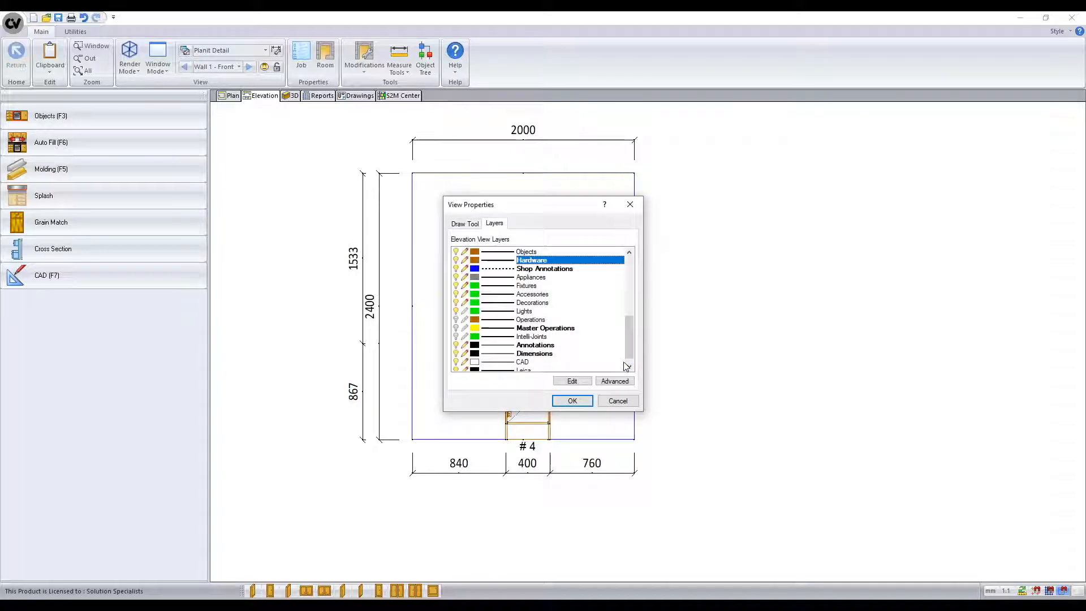
Step: Review the elevation's Shop Annotations options and font, and the colours for unmatched Master Operations, without changing them
double_click(551, 273)
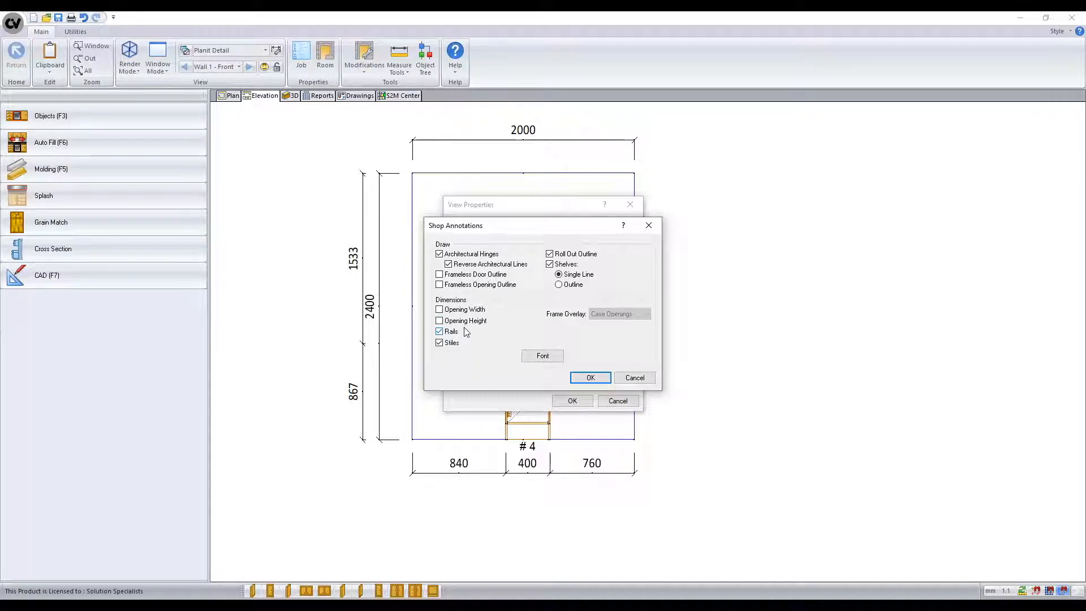
click(542, 356)
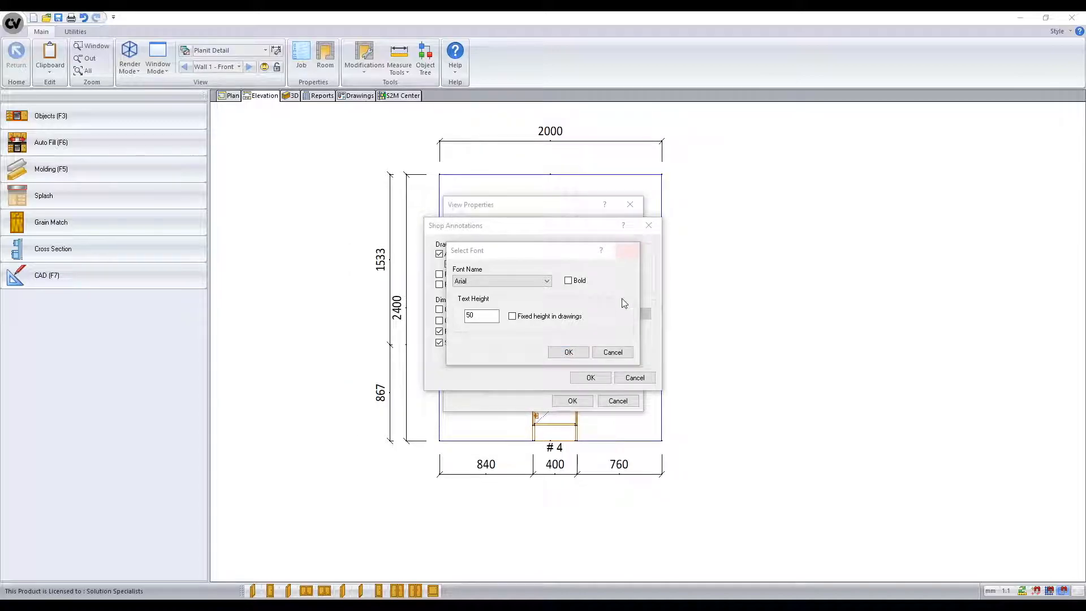
click(612, 352)
click(633, 377)
double_click(537, 336)
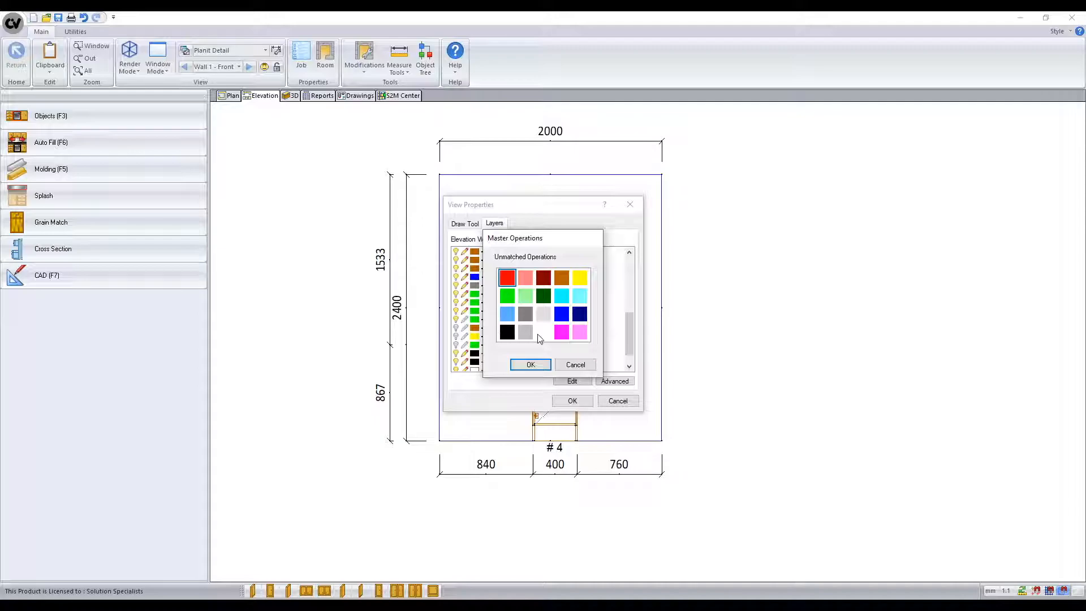
click(575, 365)
Step: Turn on wall labels in the floor plan's Annotations layer and apply the view properties
double_click(553, 360)
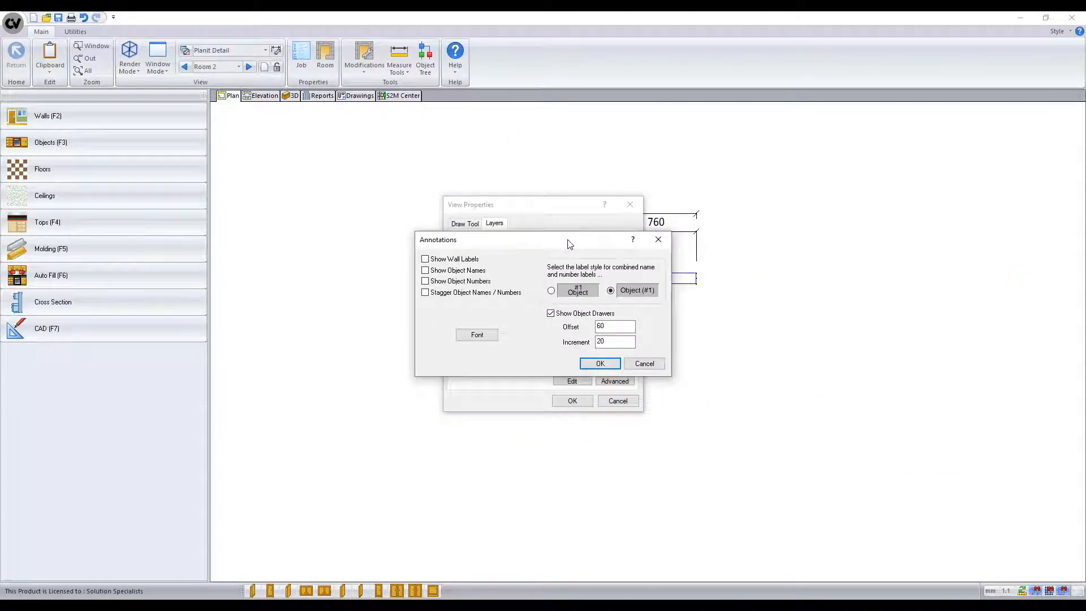
click(433, 261)
click(590, 366)
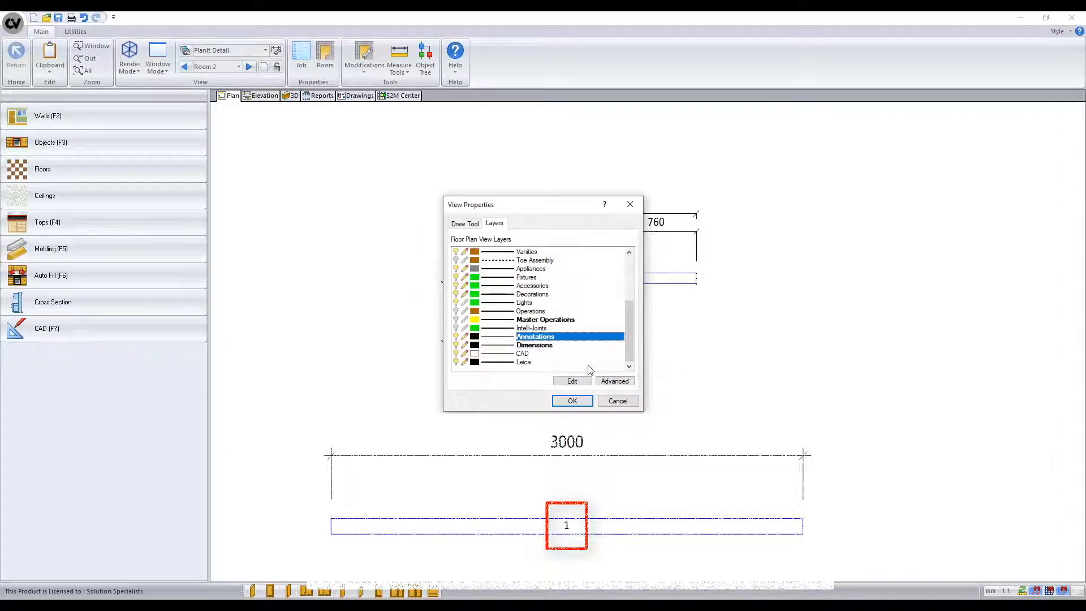
click(572, 401)
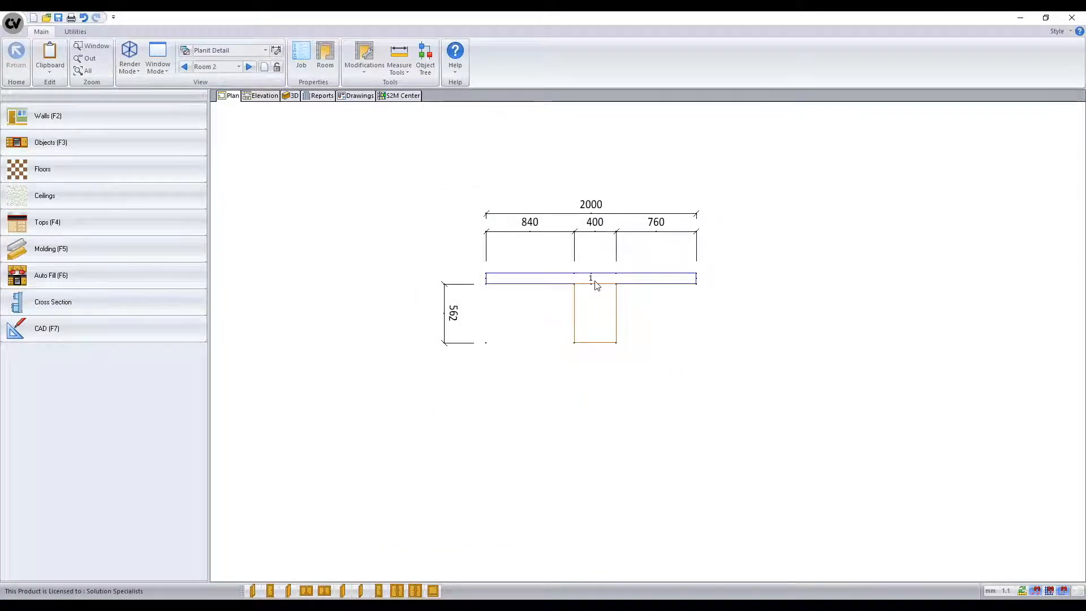
mouse_move(596, 286)
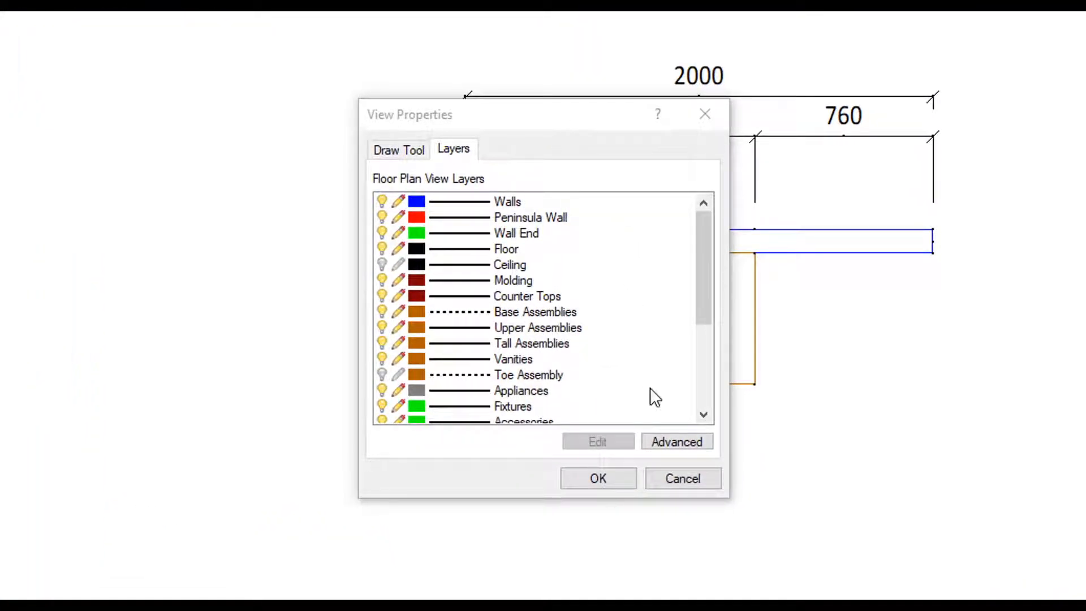
Step: In the floor plan's advanced layer options, enable the Scene Name template for drawings and choose None for door swings
click(671, 436)
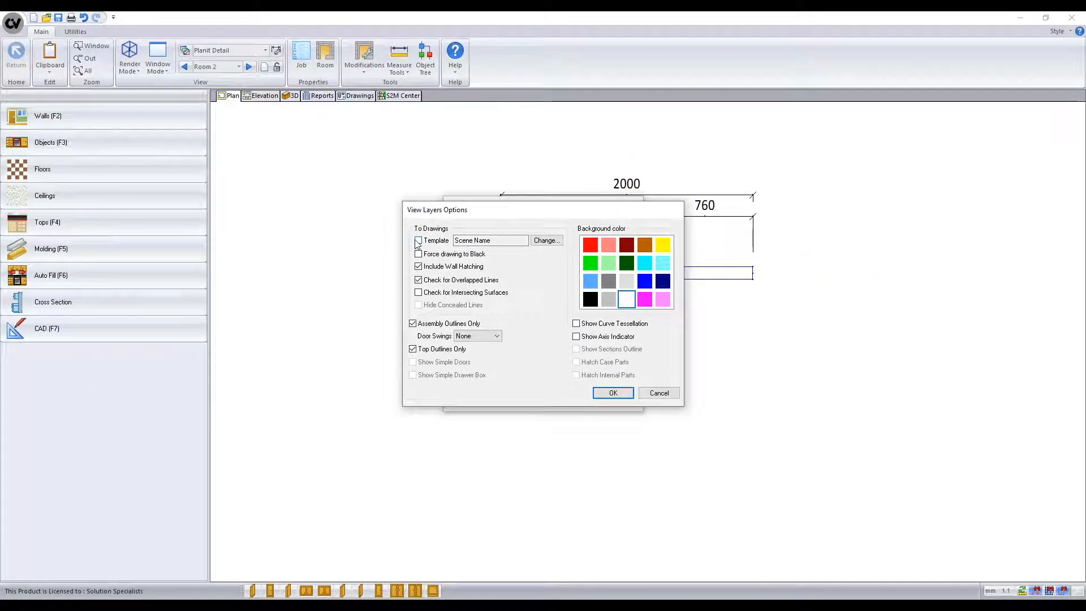
click(418, 242)
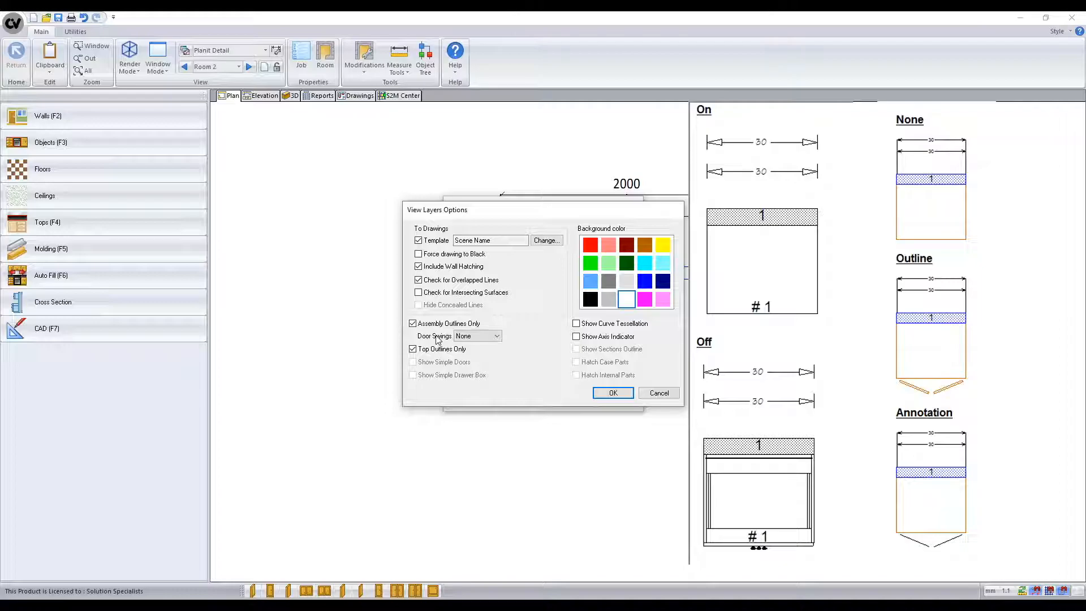
click(474, 336)
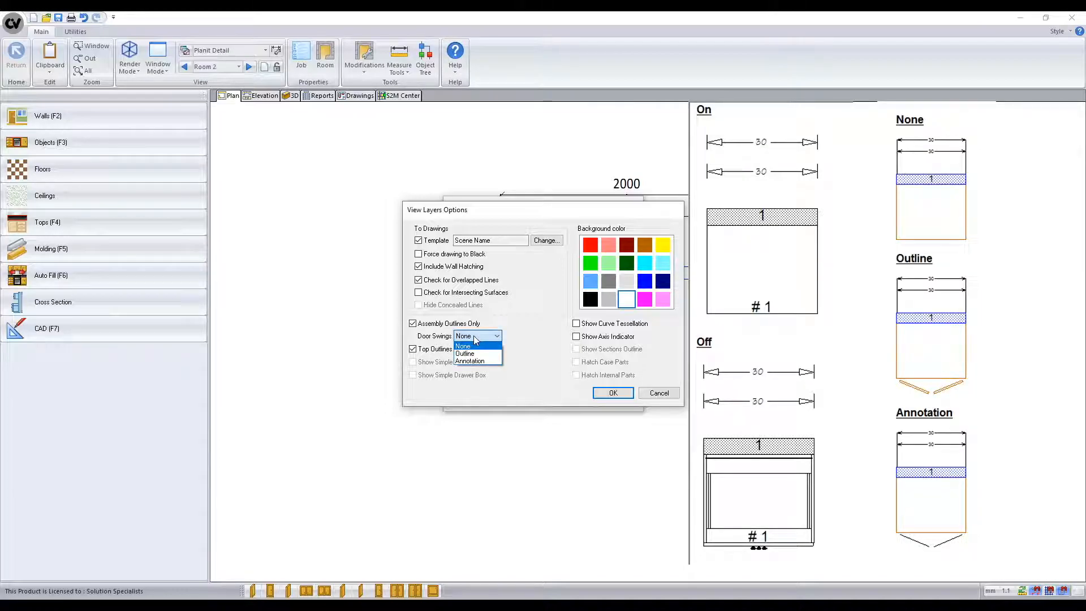
click(474, 345)
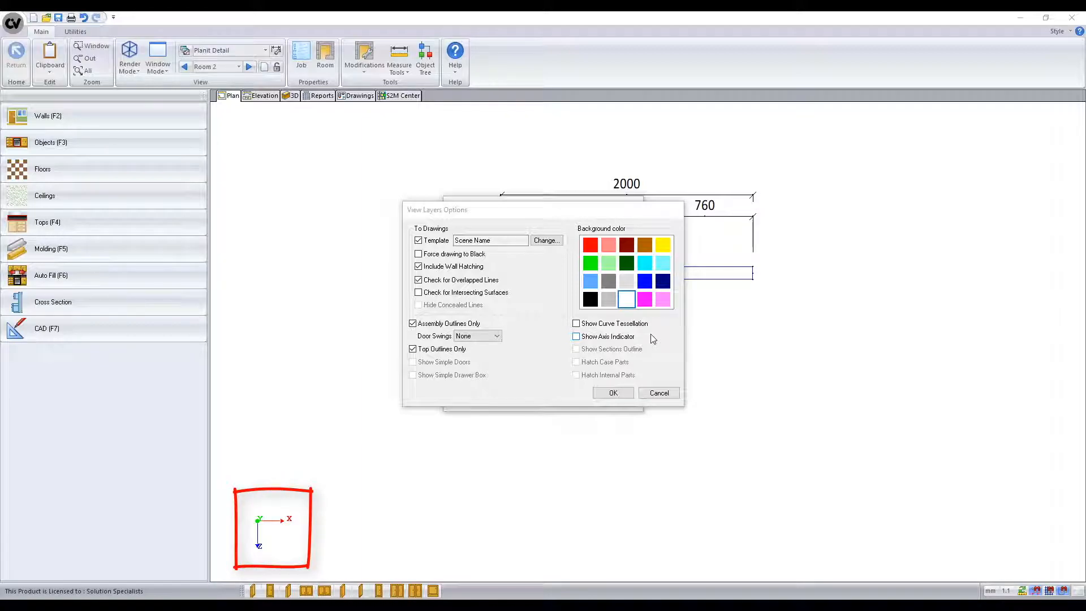
Step: Turn on the plan view's axis indicator, set its background to light grey, and apply the layer options and view properties
click(650, 338)
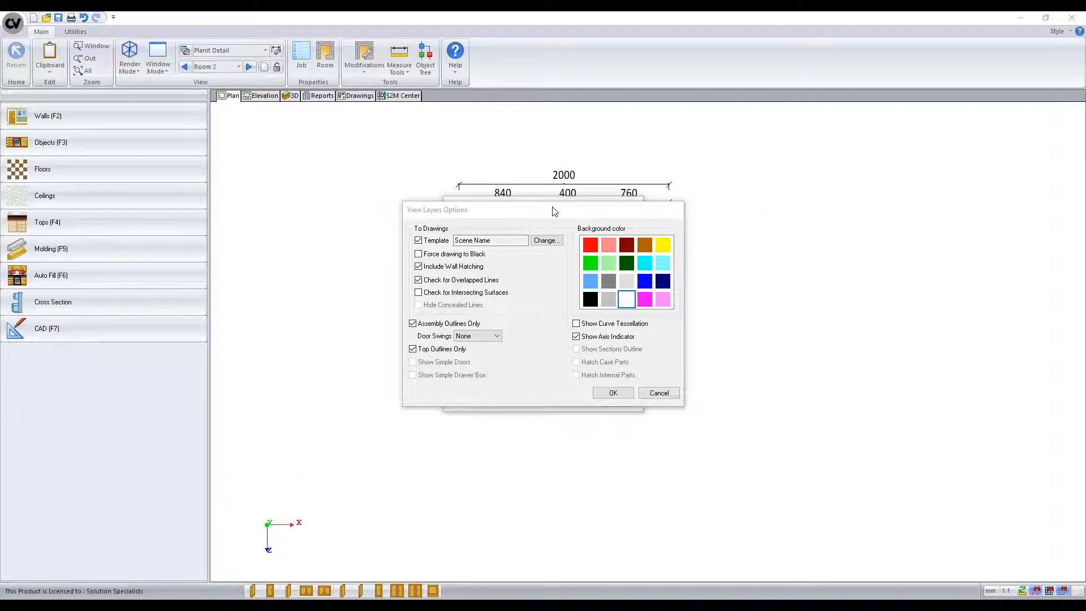
click(609, 298)
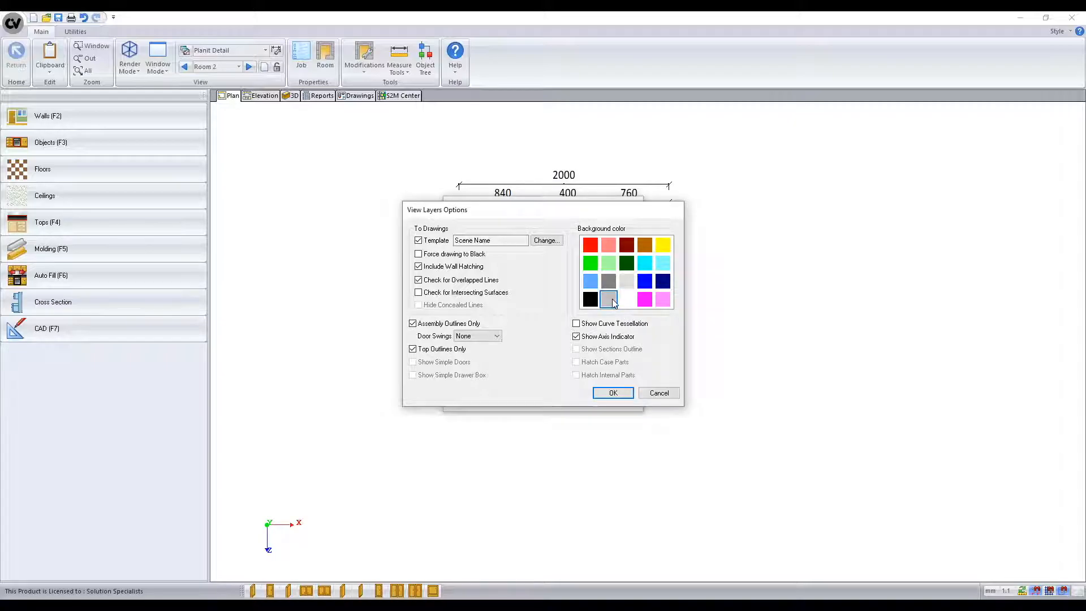
click(613, 393)
click(584, 399)
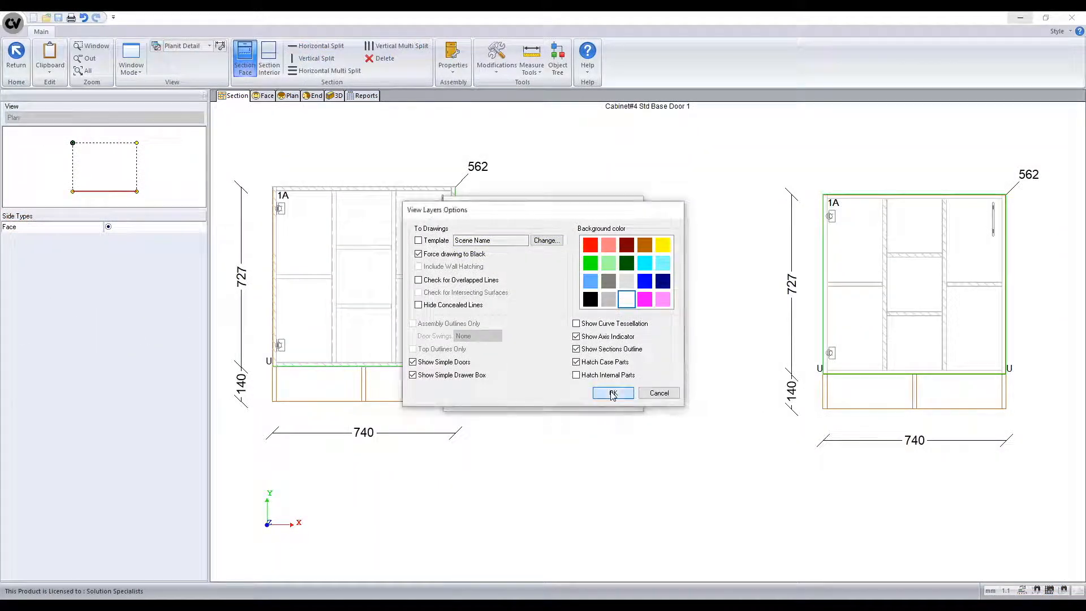
Step: Accept the cabinet section view's advanced layer options and apply its view properties
click(613, 393)
click(579, 400)
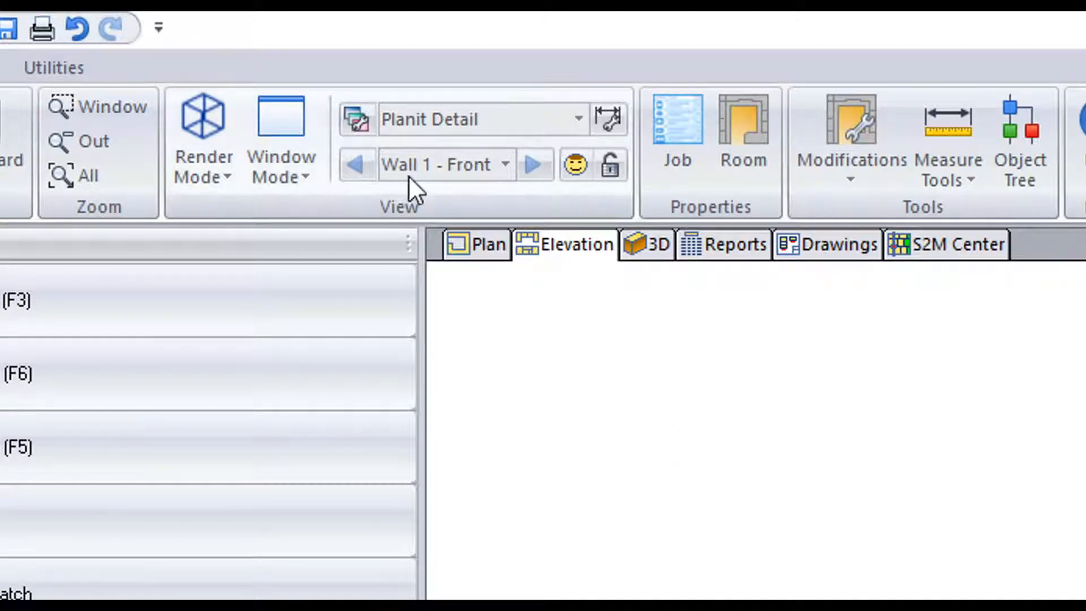
Step: Open the Planit Standard layer schedule for editing and expand its Floor Plan View and Elevation View branches
click(351, 119)
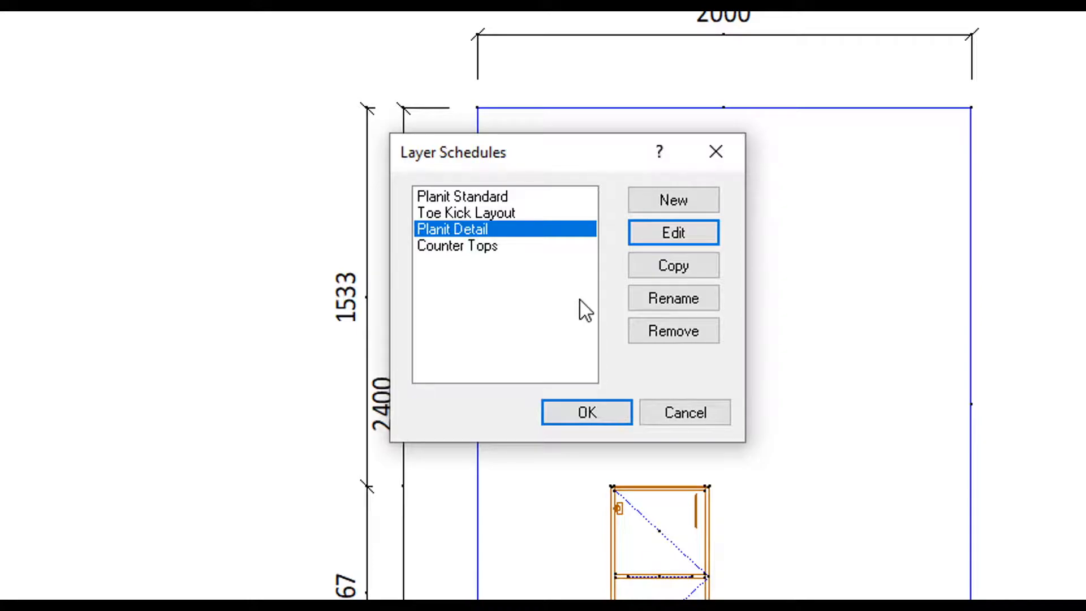
click(577, 196)
click(673, 233)
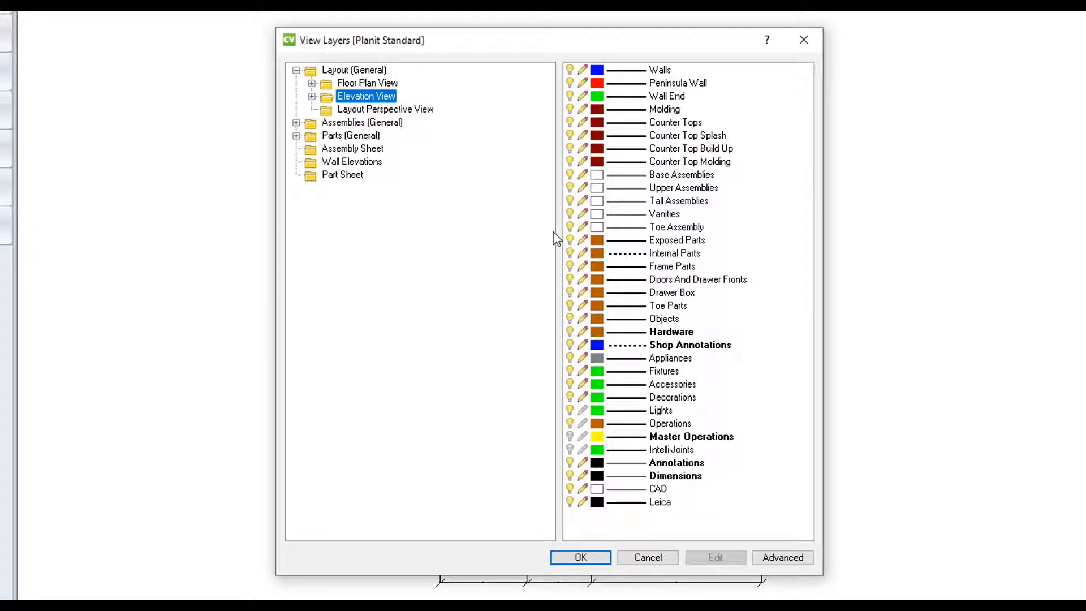
click(311, 83)
click(311, 148)
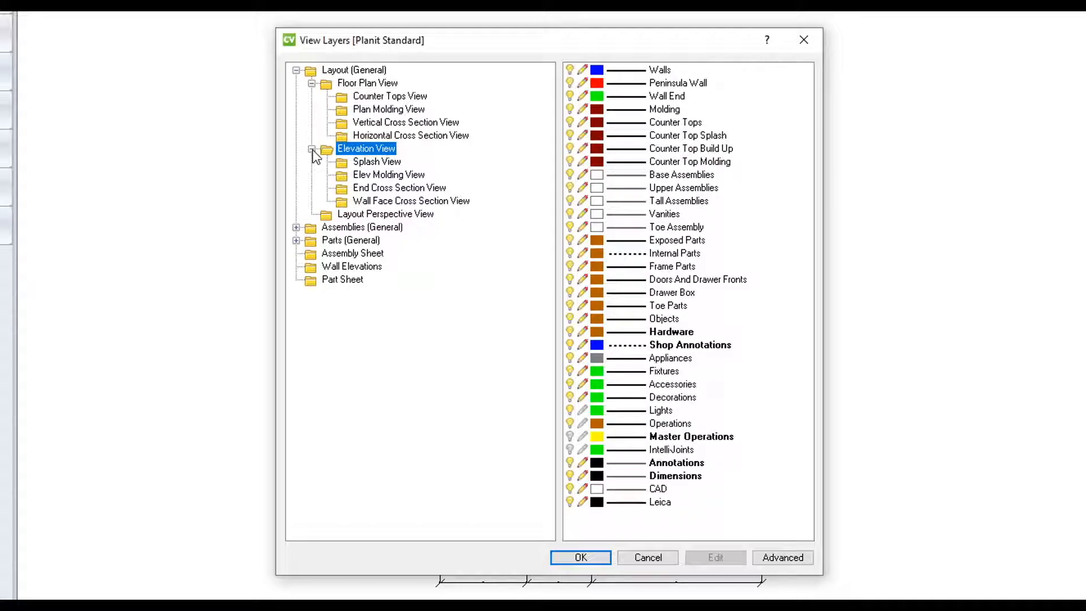
Step: Change the Walls layer colour to magenta at the Layout (General) level of the Planit Standard schedule
click(339, 69)
click(597, 71)
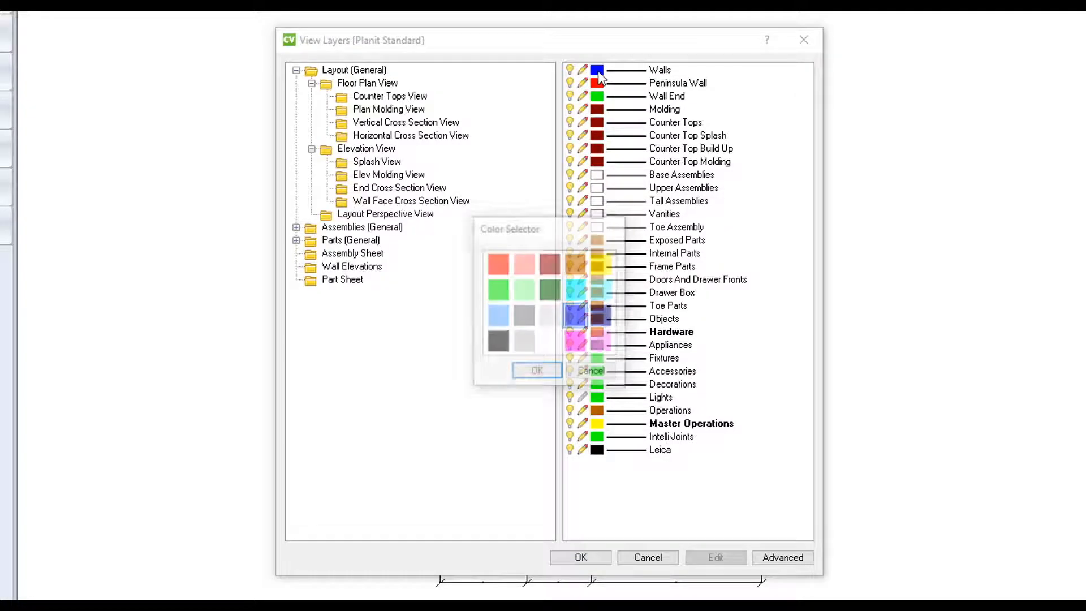
click(546, 375)
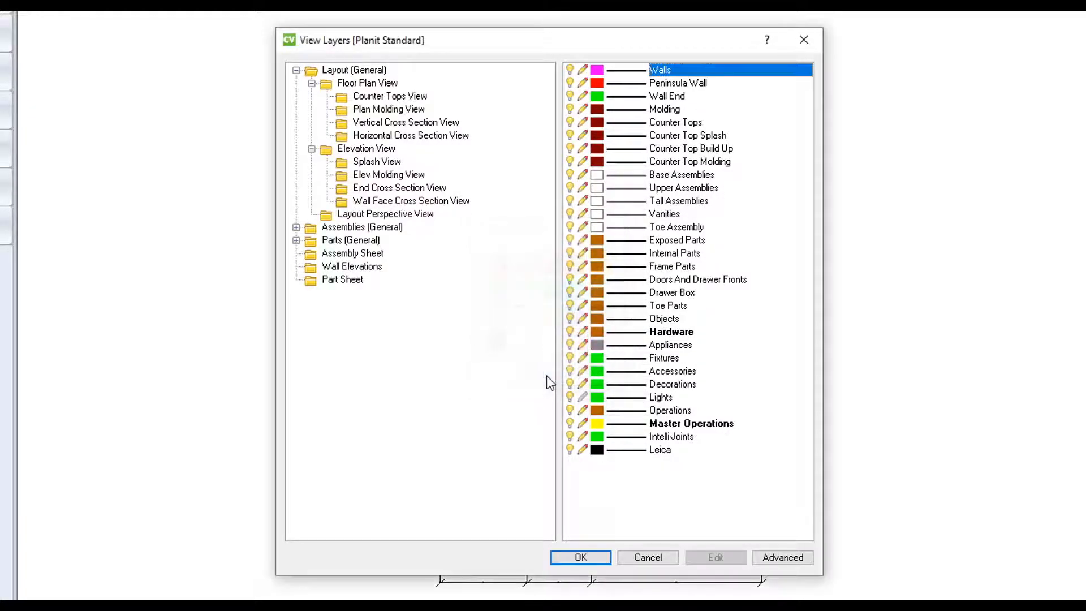
Step: Check the layers of the Floor Plan, Counter Tops and Plan Molding views, then accept the changes and include the Toe Kick Layout schedule
click(368, 83)
click(368, 98)
click(370, 111)
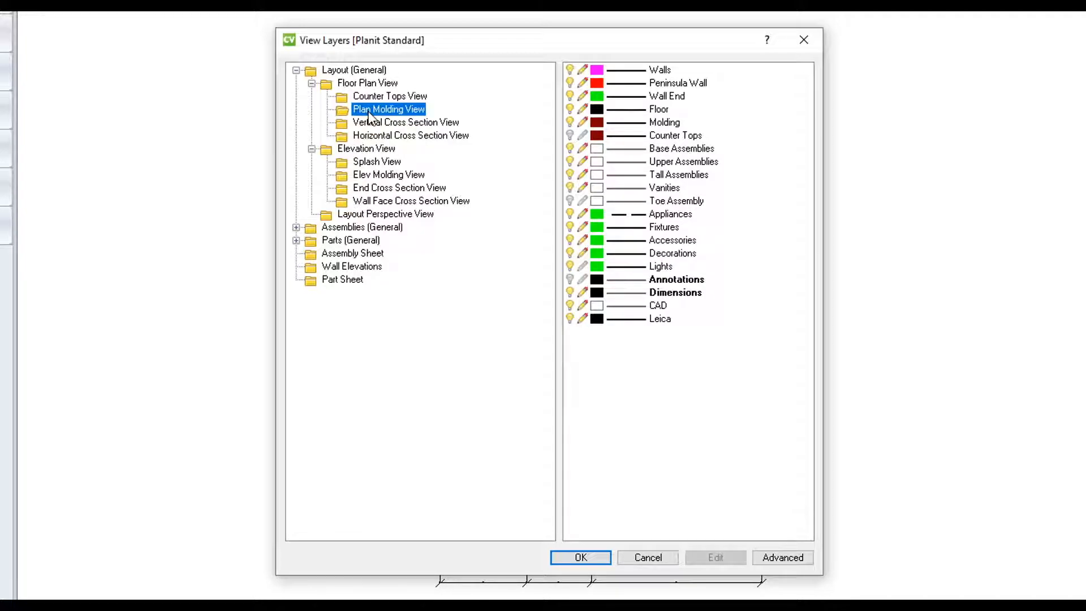
key(Return)
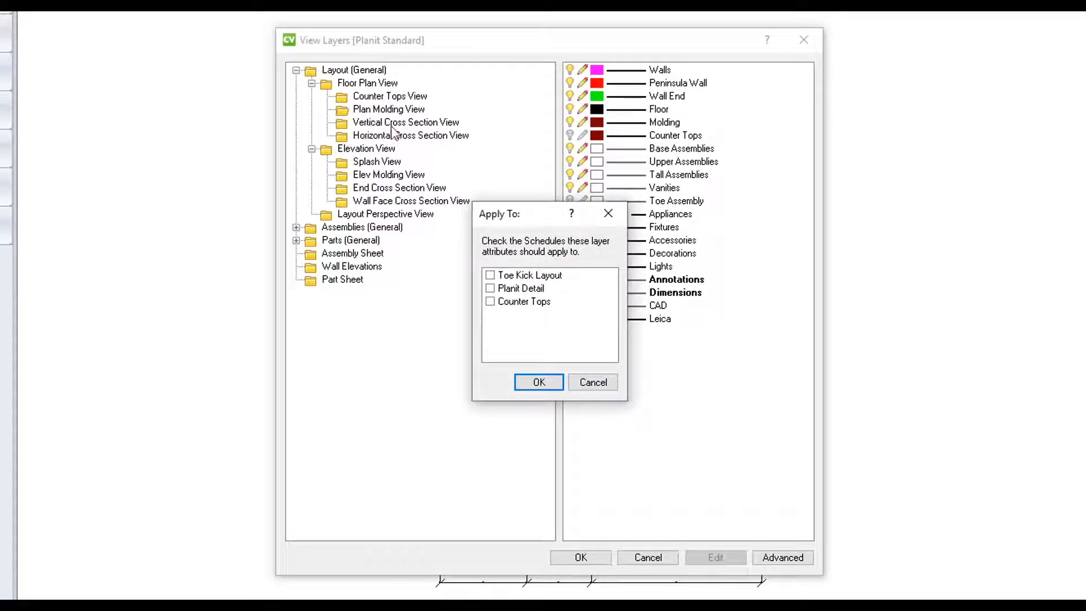
click(490, 275)
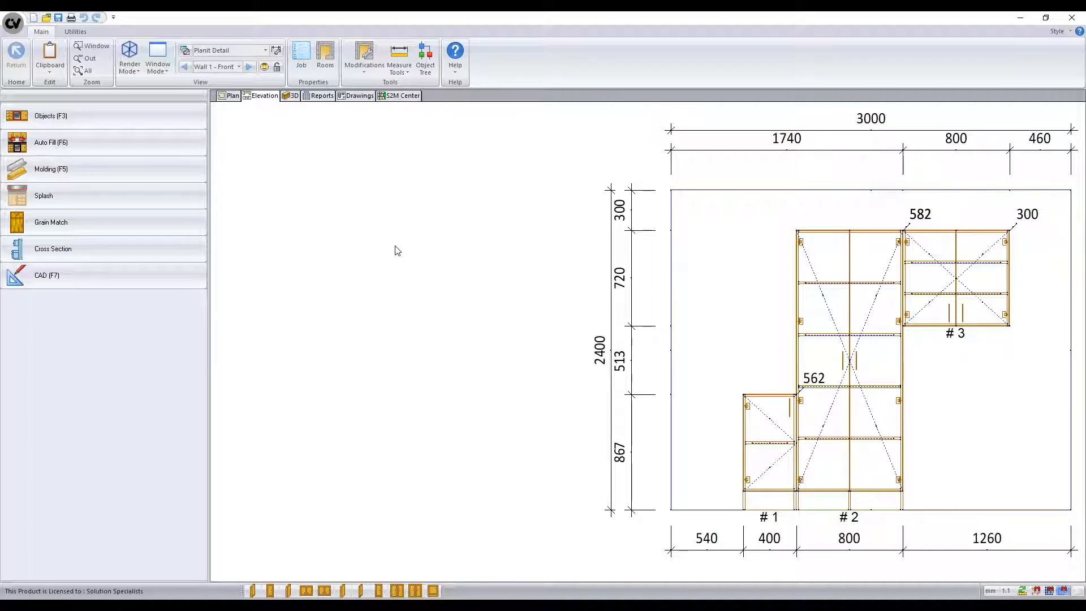
Step: Open the Dimensions layer settings in the elevation's view properties and review the available dimension styles, keeping Layout
right_click(398, 251)
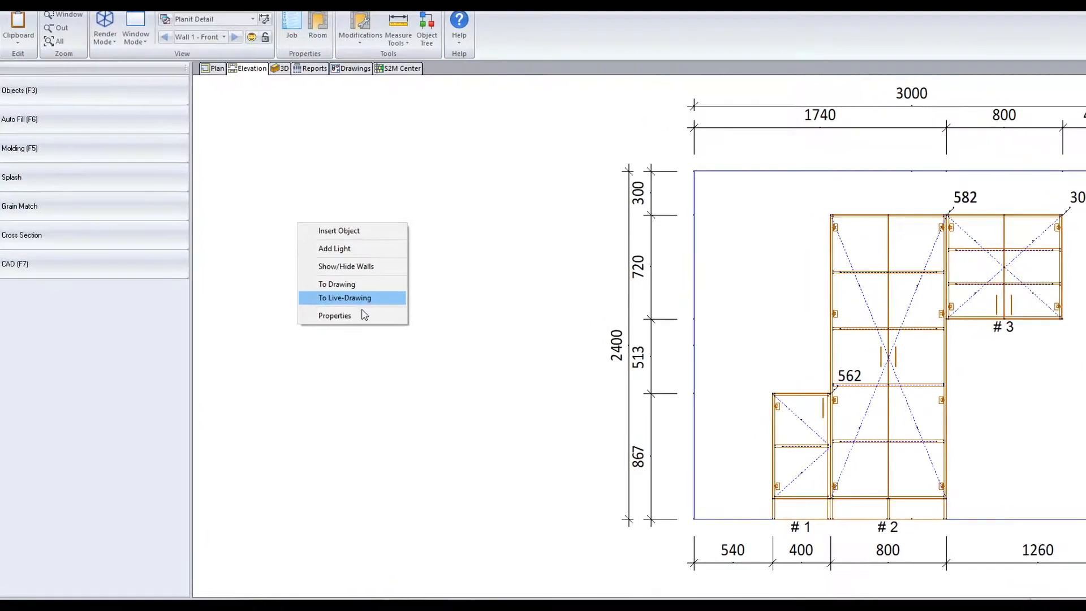
click(348, 289)
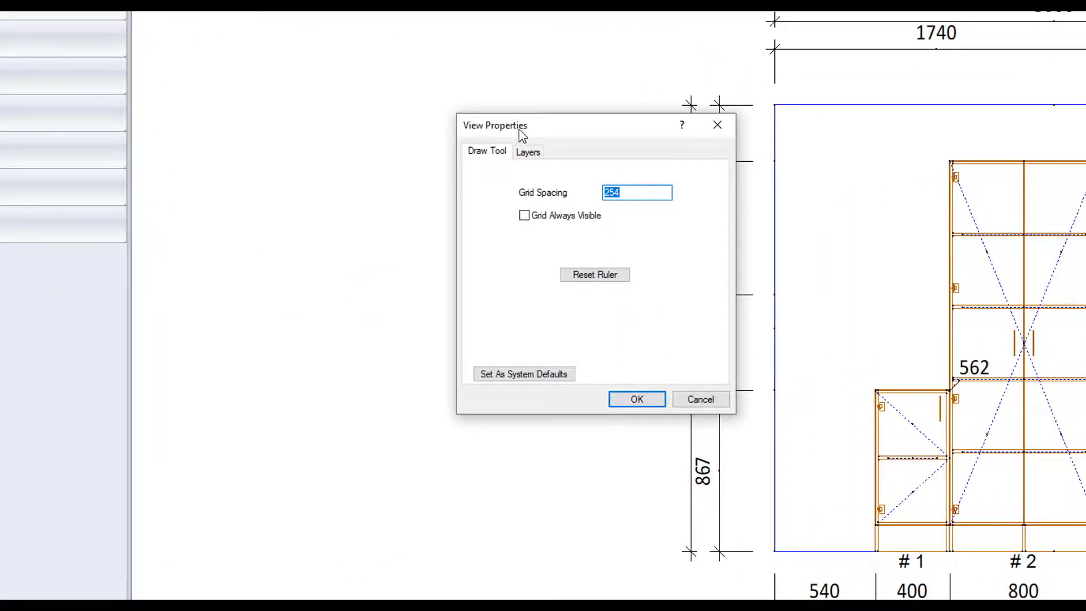
click(365, 152)
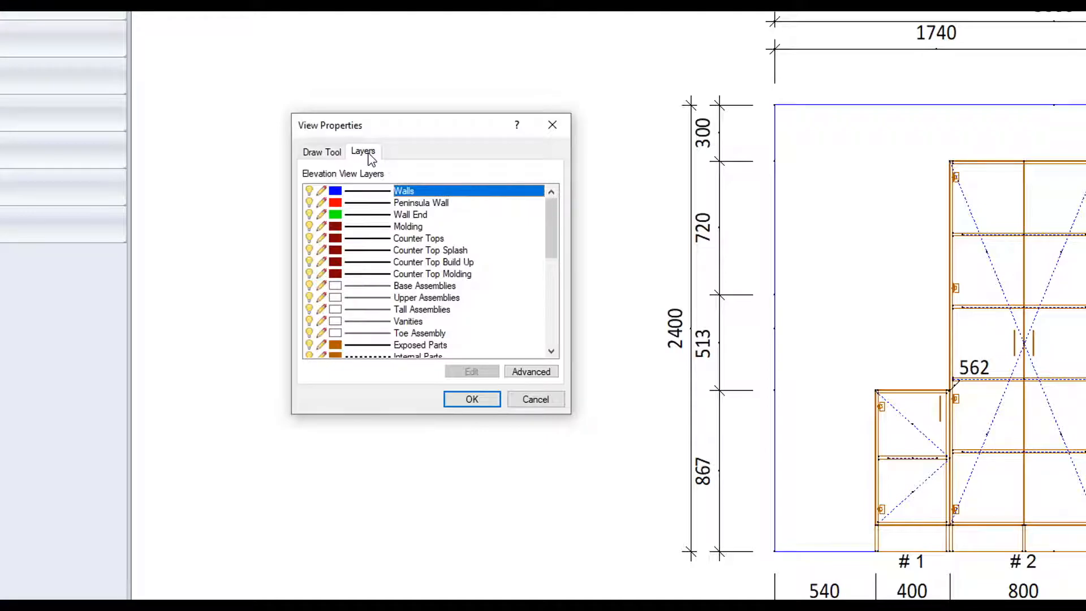
scroll(505, 331, down, 6)
click(419, 321)
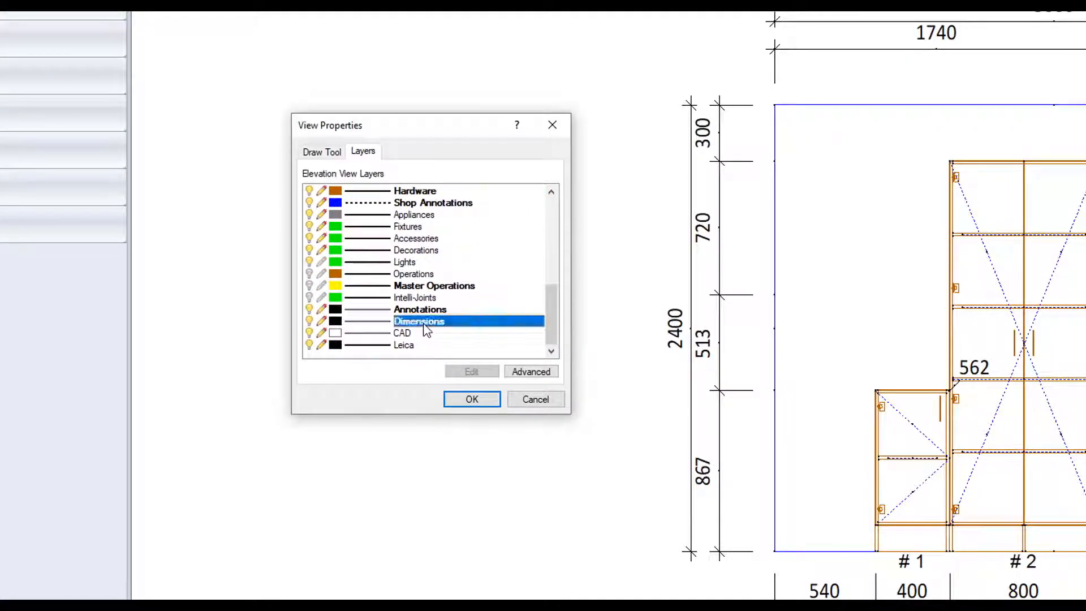
double_click(447, 322)
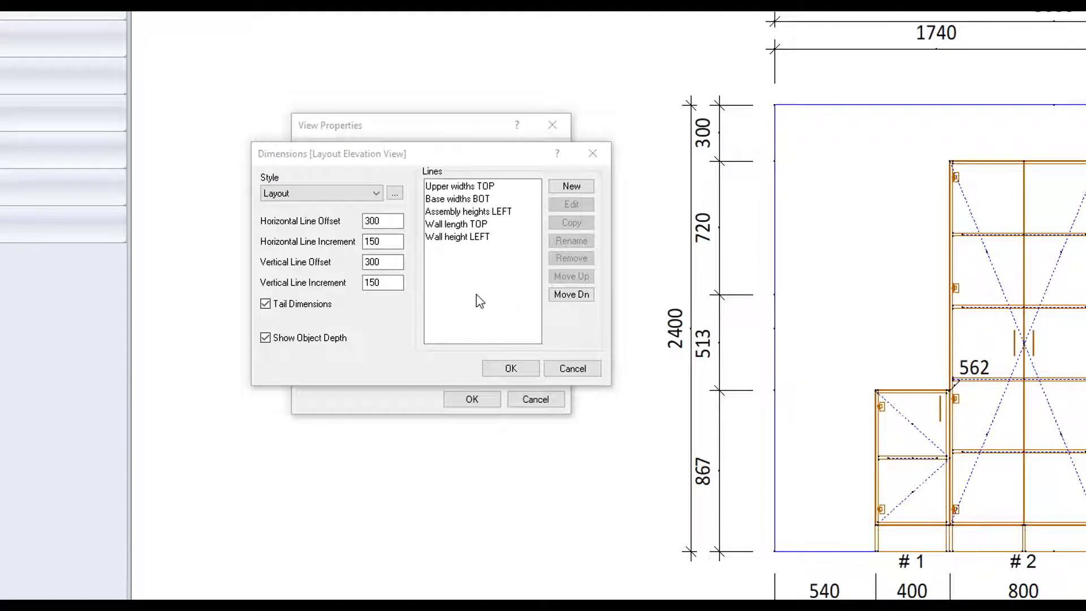
click(373, 195)
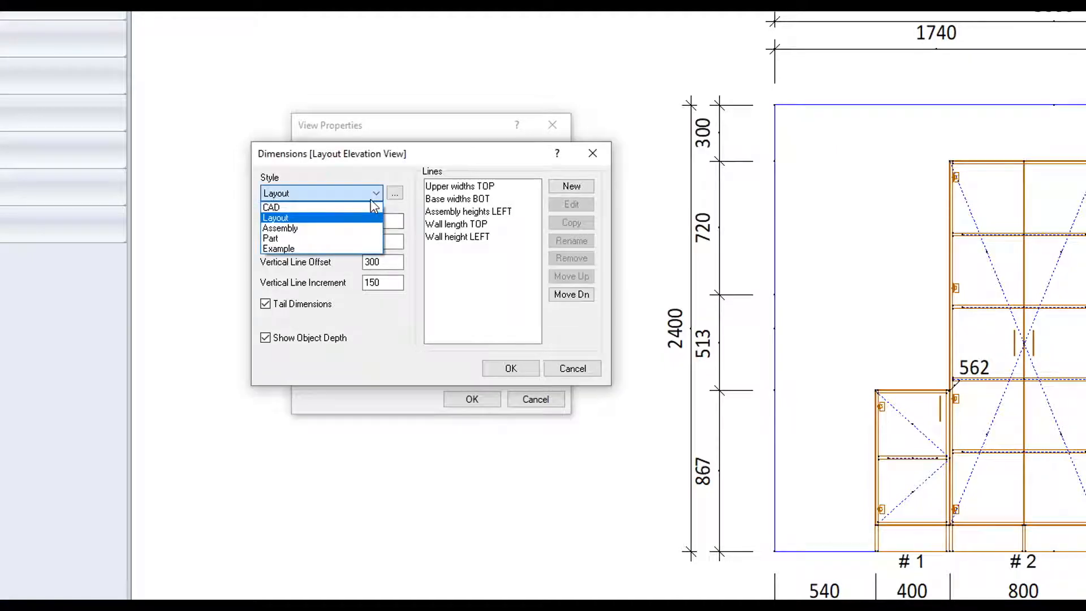
click(370, 197)
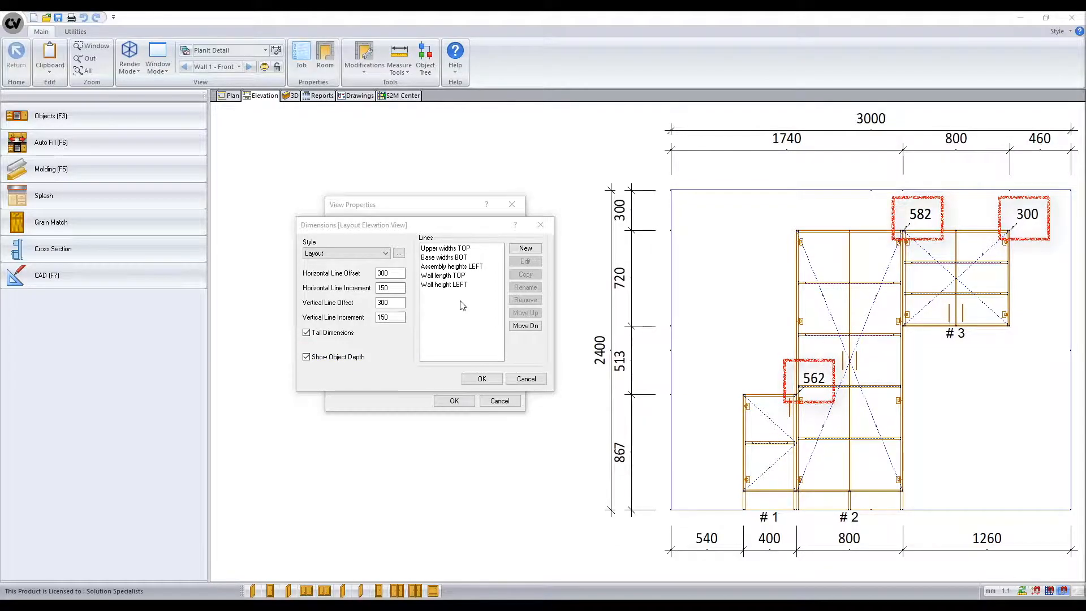
Step: Reorder the elevation's dimension lines so that Wall length TOP comes last, below Wall height LEFT
click(459, 304)
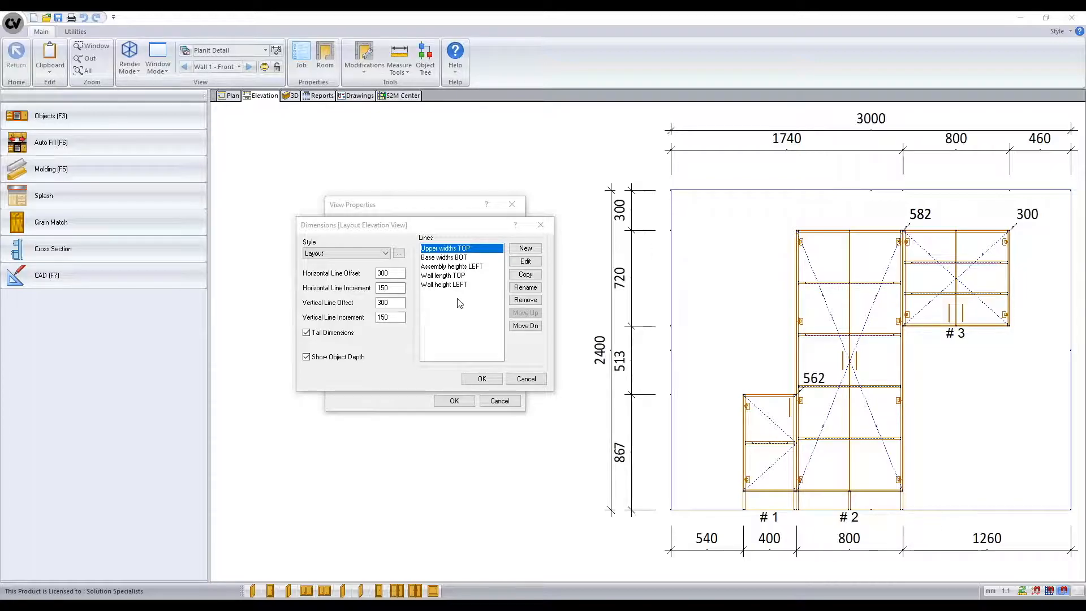
click(447, 276)
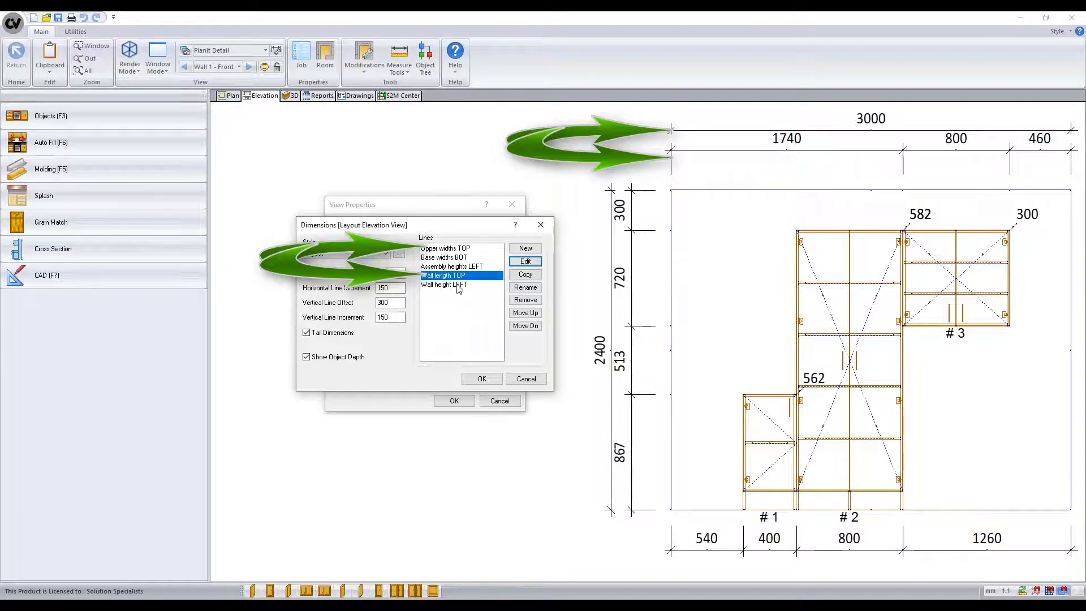
click(525, 312)
click(525, 326)
click(525, 326)
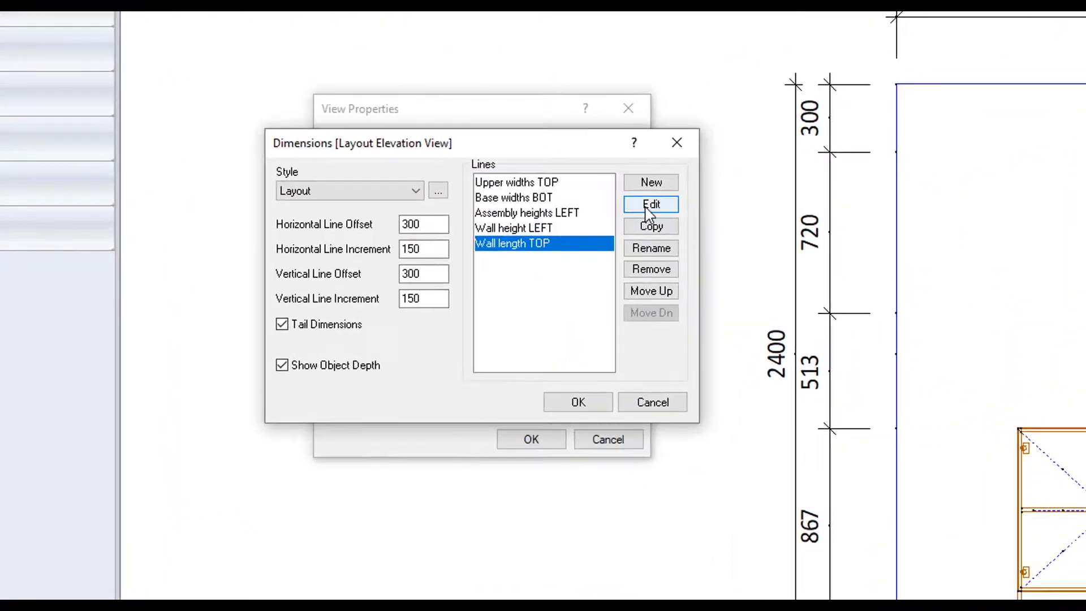
Step: Add Upper Assembly Ends and Upper Assembly Centers to the Wall length TOP dimension line and open its type choices
click(527, 260)
click(446, 160)
drag(406, 161, 317, 161)
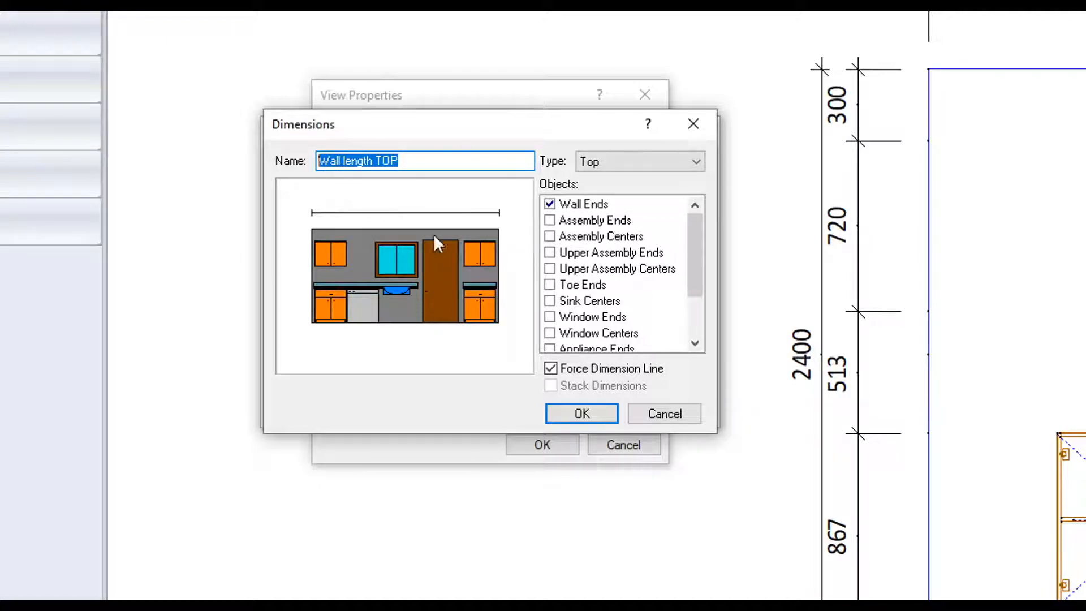
click(550, 253)
click(550, 269)
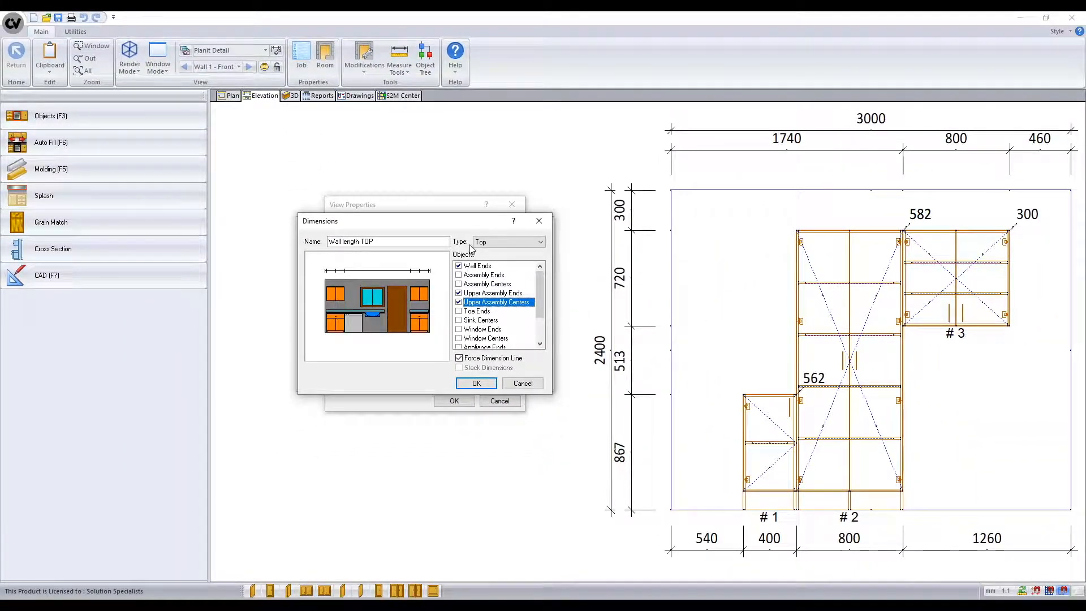
click(536, 243)
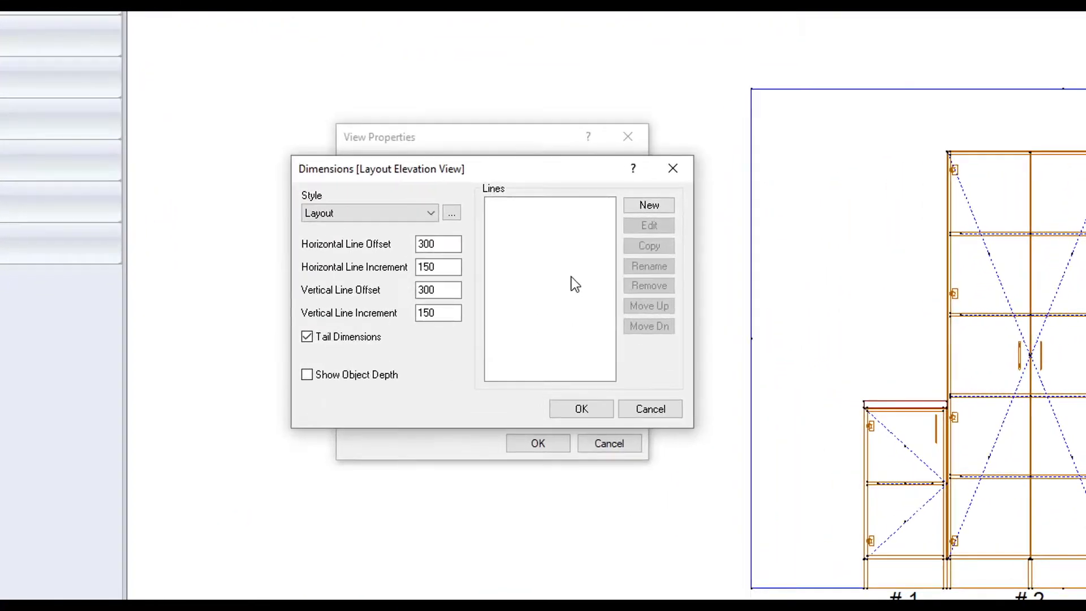
Step: Create a dimension line named Wall Height LEFT for the elevation view and keep its type as Left
click(714, 180)
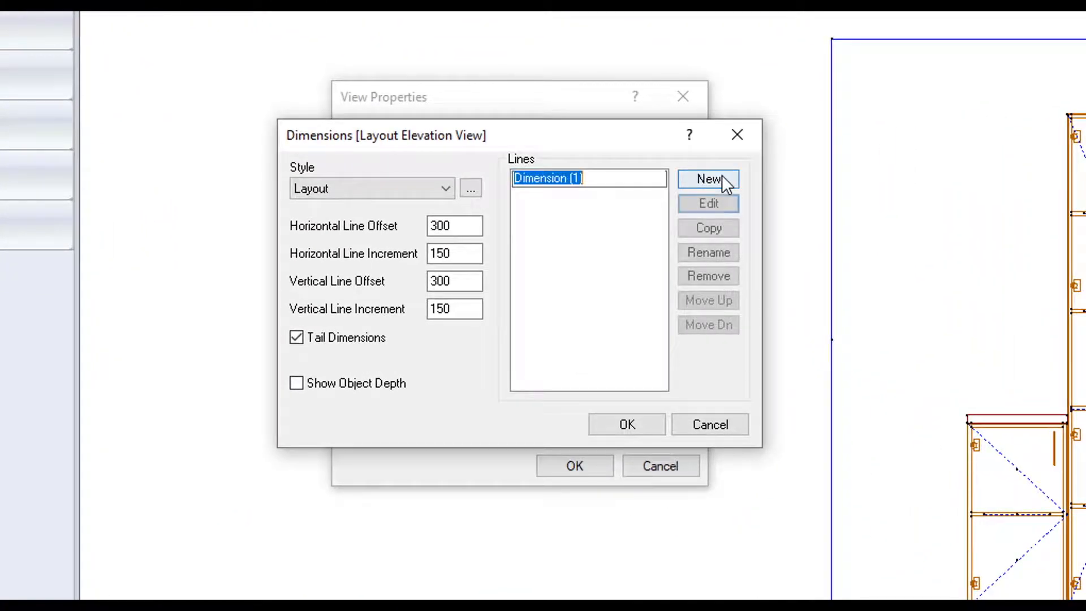
text(Wall Height LEFT)
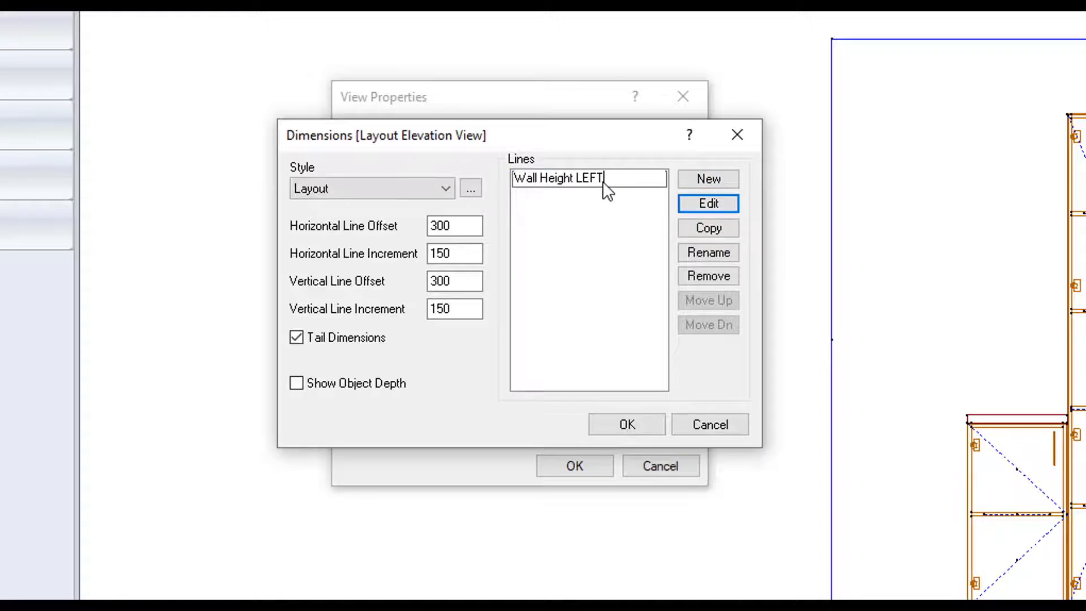
click(703, 205)
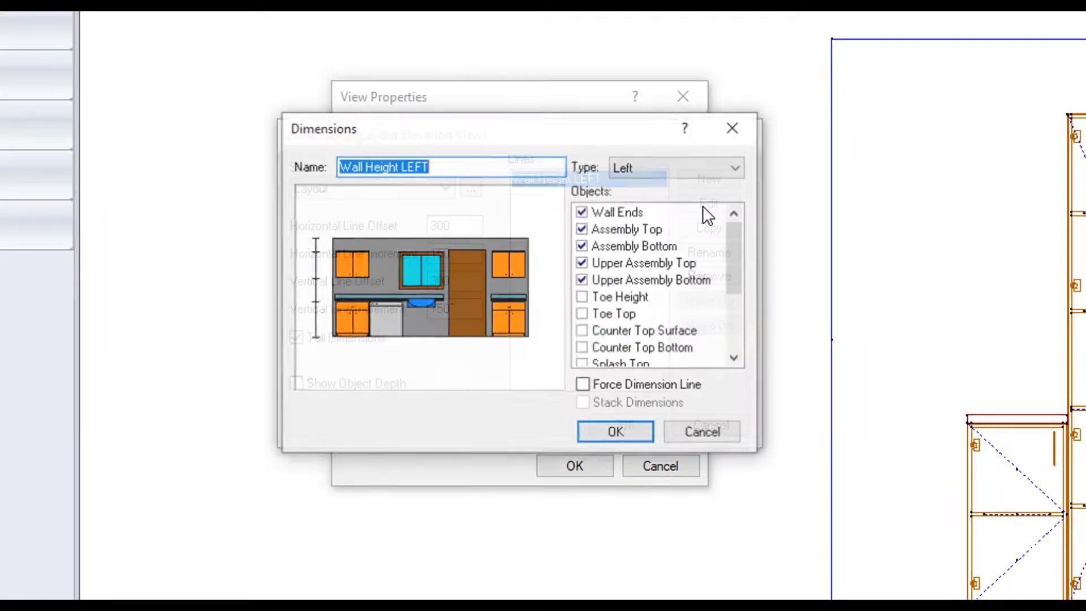
click(635, 168)
click(636, 167)
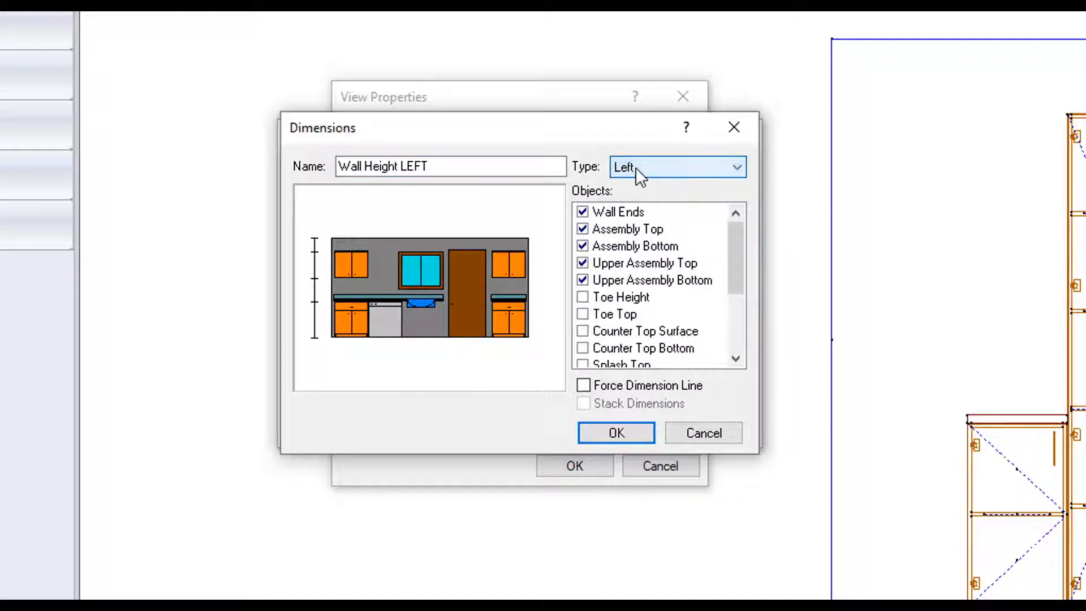
Step: Limit the Wall Height LEFT line to Wall Ends by excluding all assembly tops and bottoms, force the dimension line, and accept
click(582, 229)
click(582, 246)
click(583, 263)
click(583, 280)
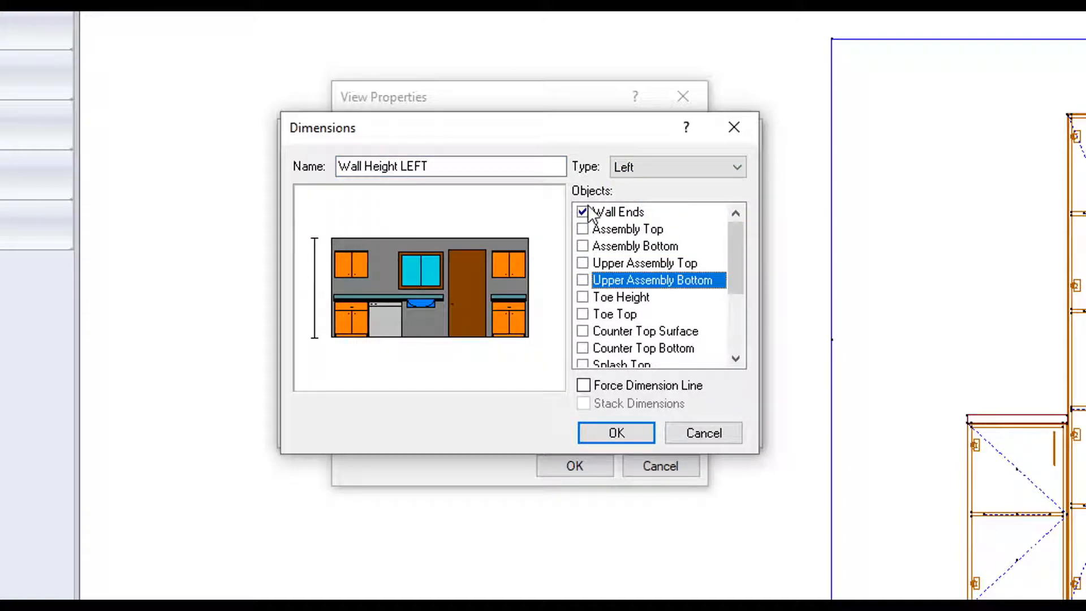
click(583, 385)
click(598, 432)
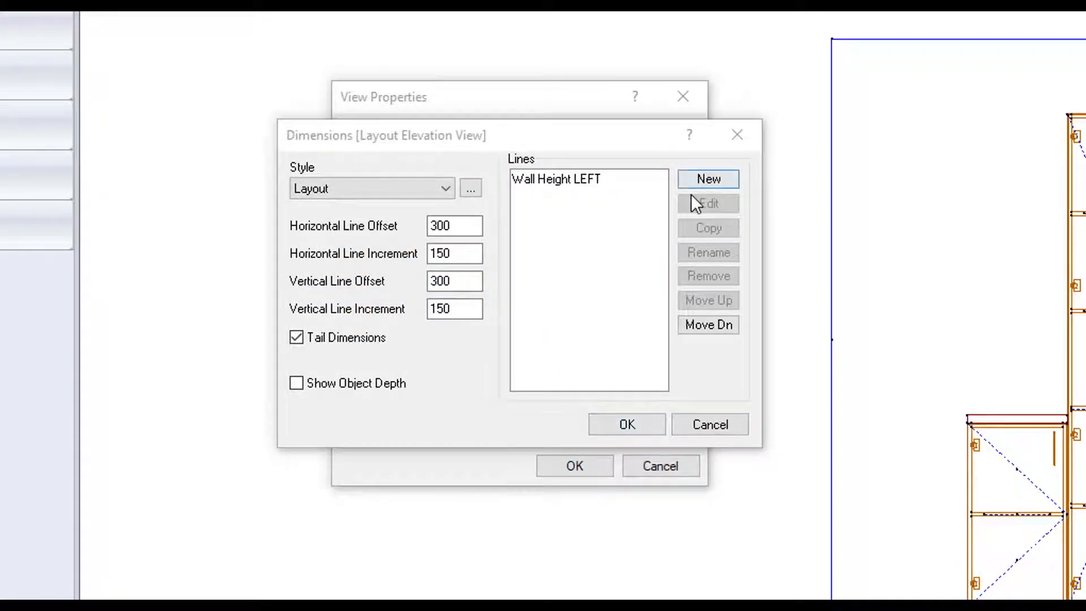
Step: Create a dimension line named Wall Length TOP for the elevation view and set its type to Top
click(705, 178)
text(Wall Length TOP)
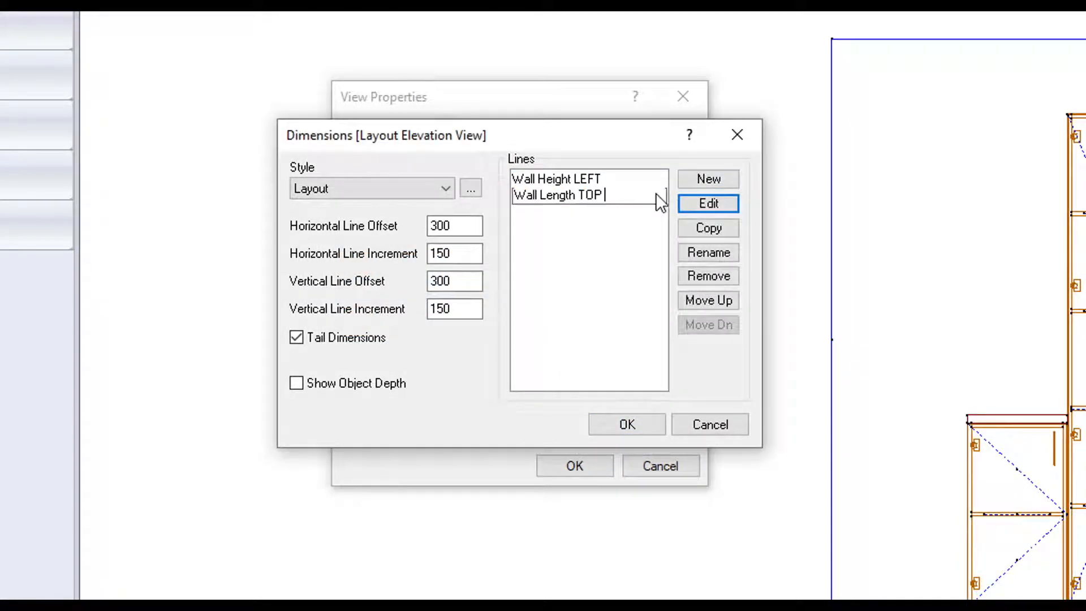
click(709, 203)
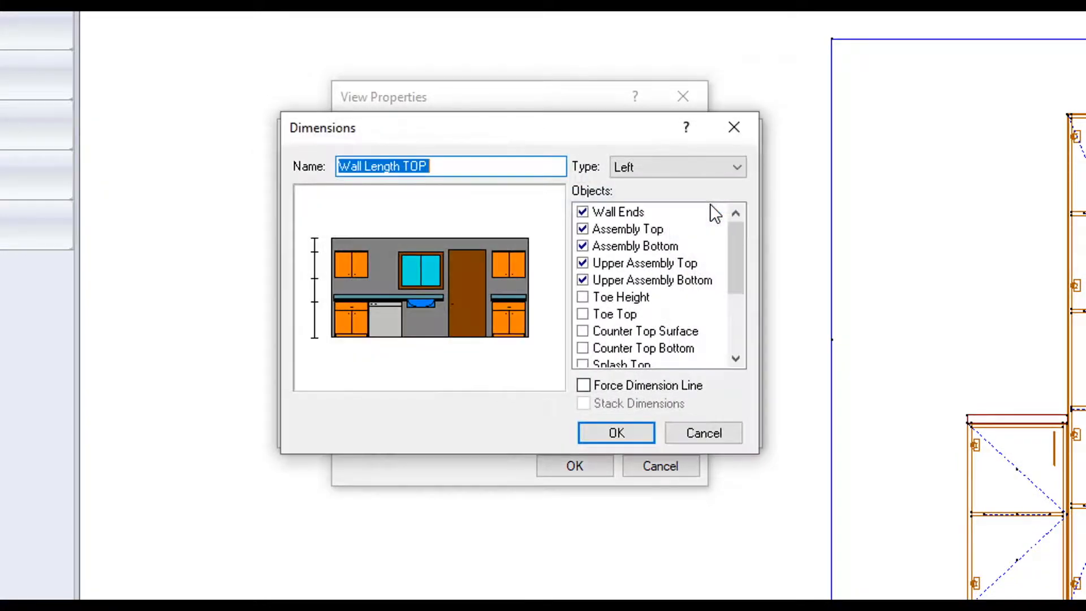
click(650, 169)
click(639, 196)
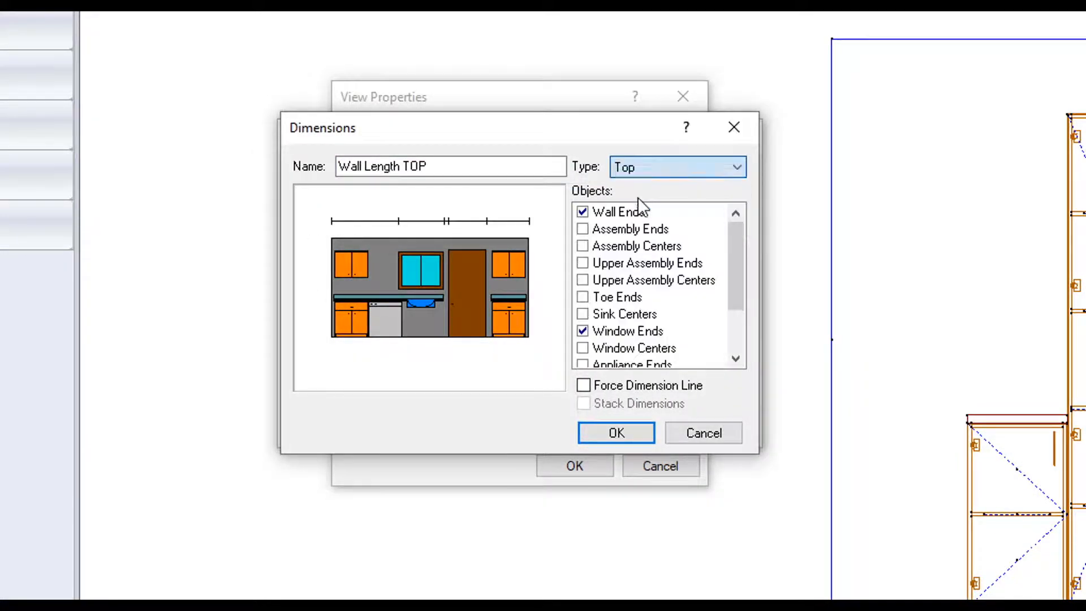
Step: Limit the Wall Length TOP line to Wall Ends by excluding Window Ends and Door Ends, and accept
click(584, 331)
scroll(585, 334, down, 2)
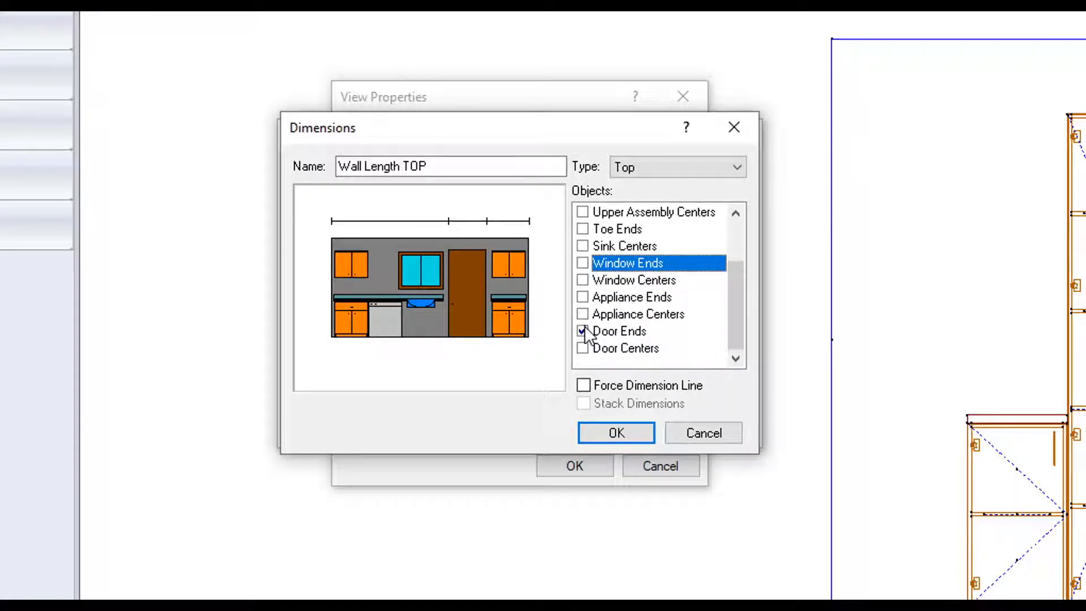
click(583, 331)
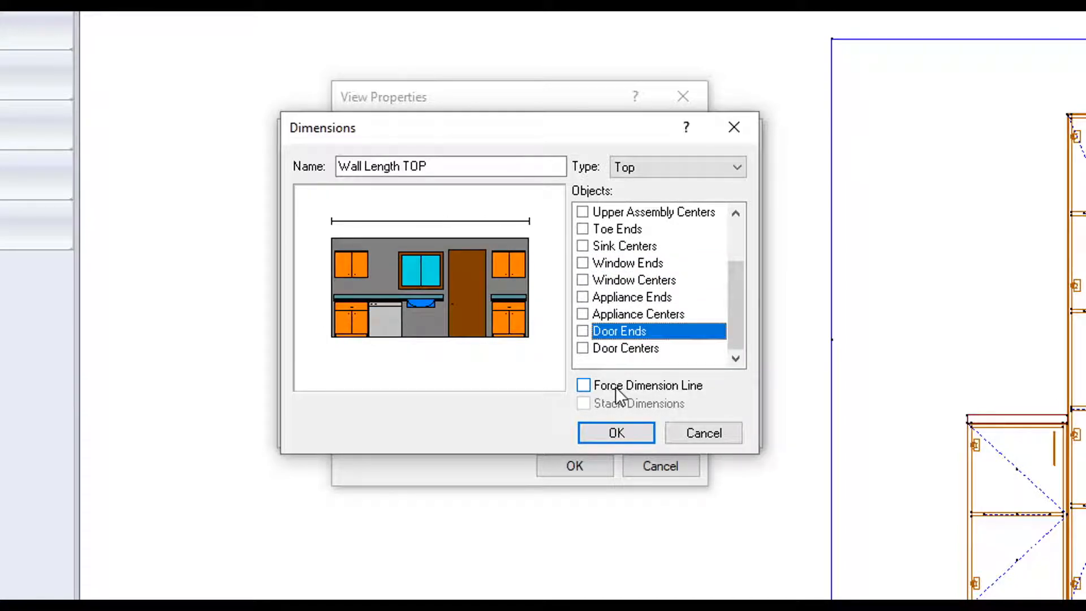
click(610, 432)
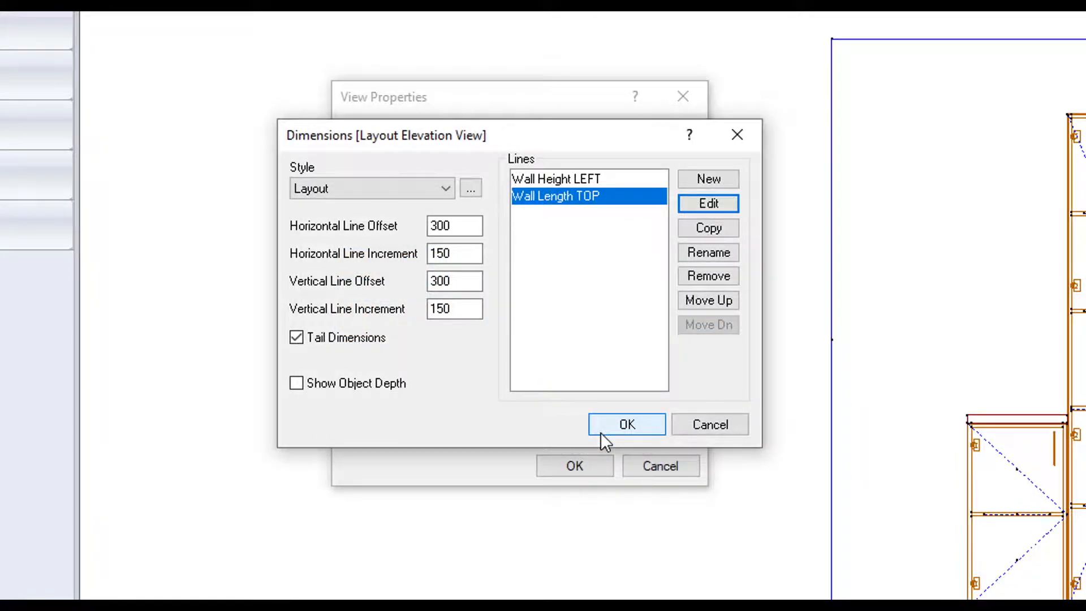
Step: Create a dimension line named Upper Widths TOP for the elevation view and set its type to Top
click(708, 181)
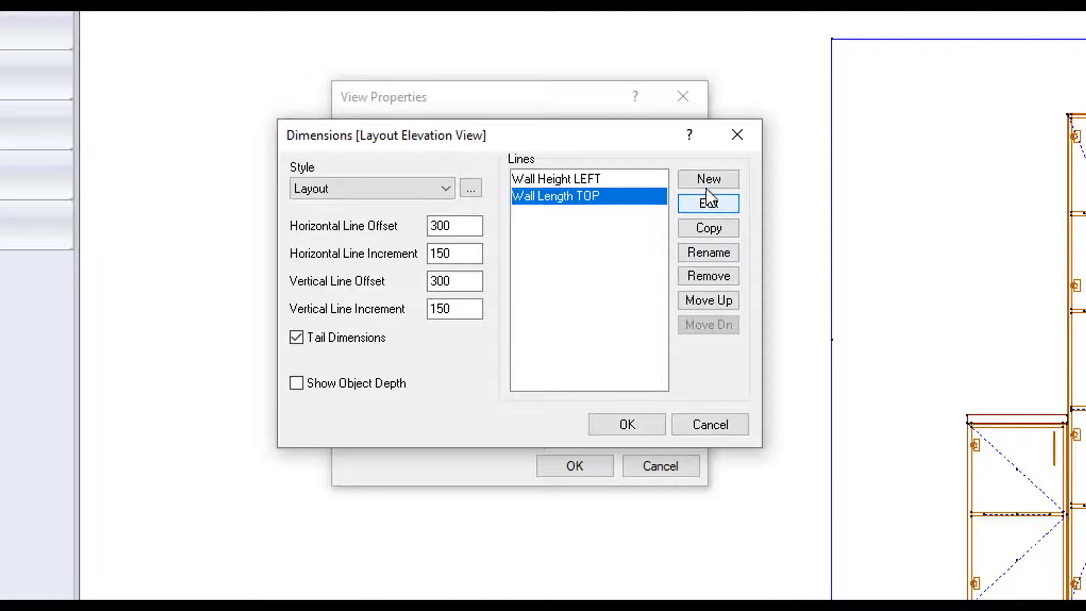
text(Upper Widths TOP)
click(705, 205)
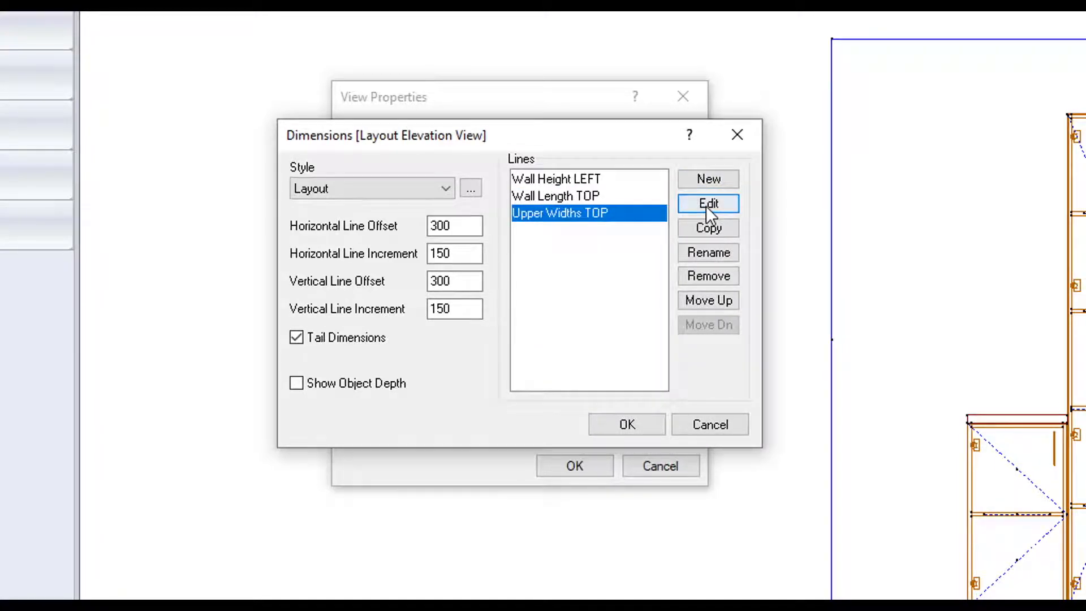
click(660, 170)
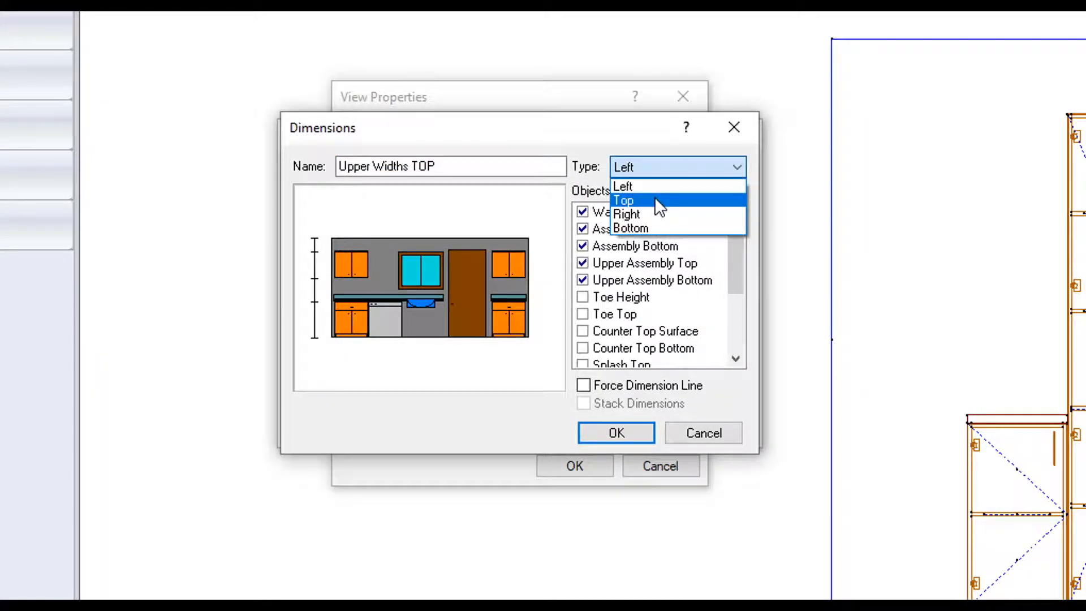
click(655, 200)
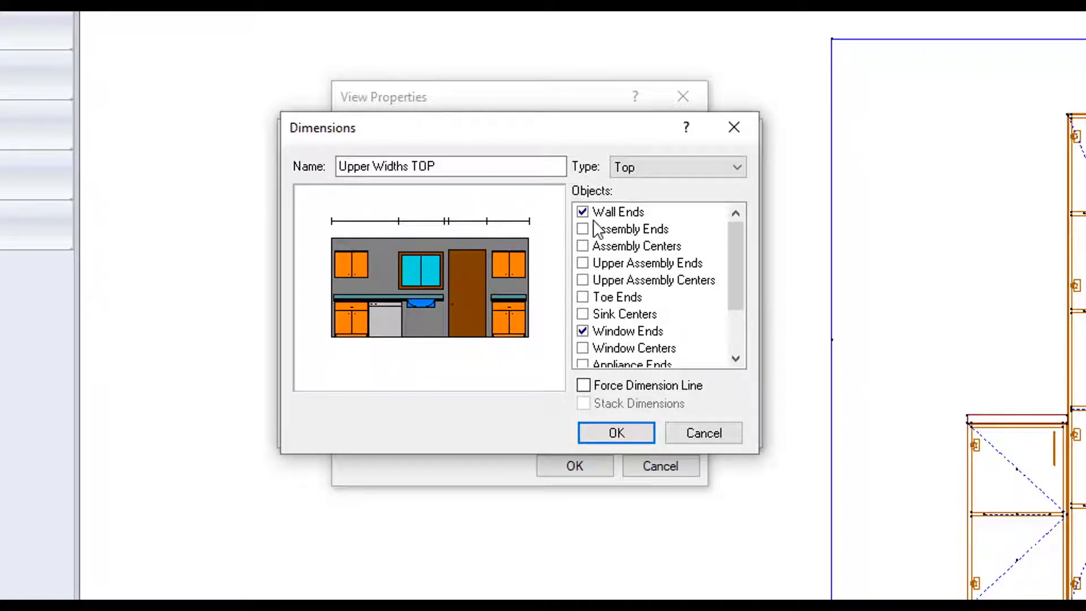
Step: Include Upper Assembly Ends and exclude Window Ends in the Upper Widths TOP line, and accept
click(596, 264)
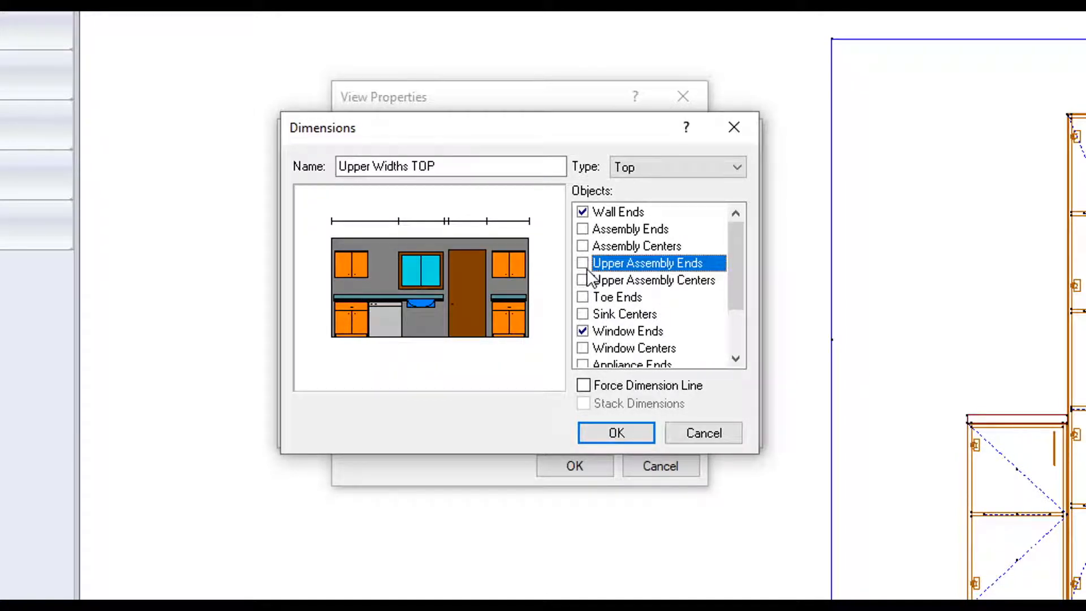
click(582, 263)
click(581, 332)
scroll(587, 334, down, 1)
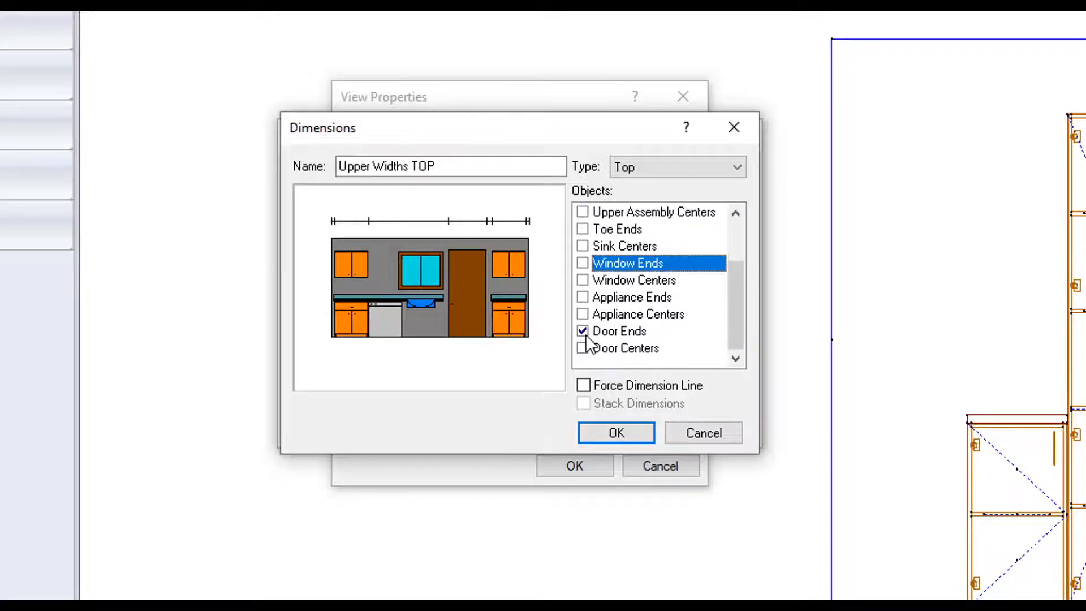
click(609, 426)
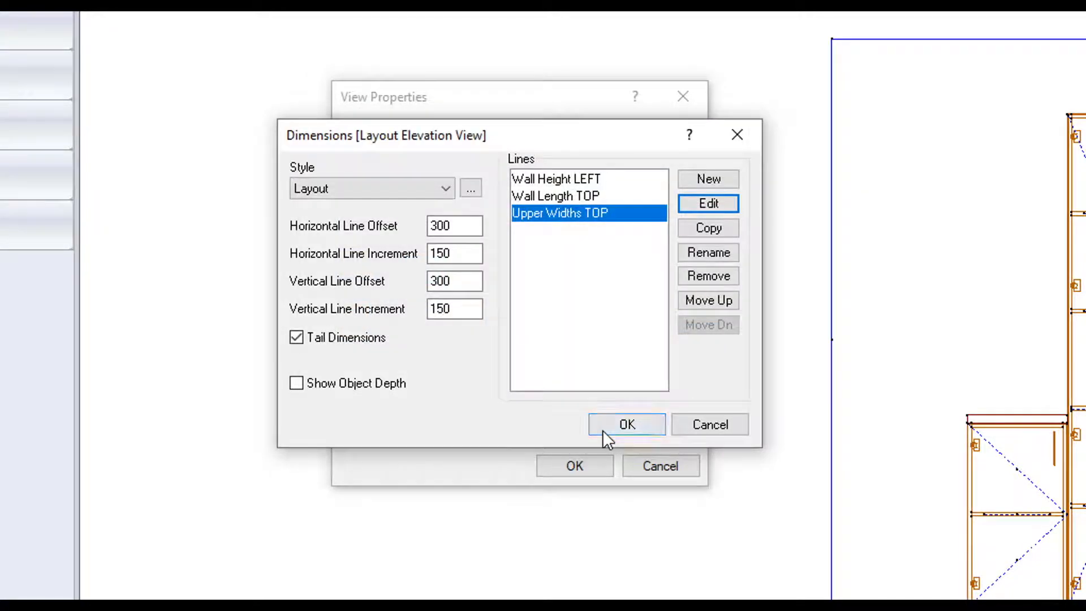
Step: Create a dimension line named Base Widths BOT for the elevation view and set its type to Bottom
click(710, 176)
text(Base Widths BOT)
click(702, 205)
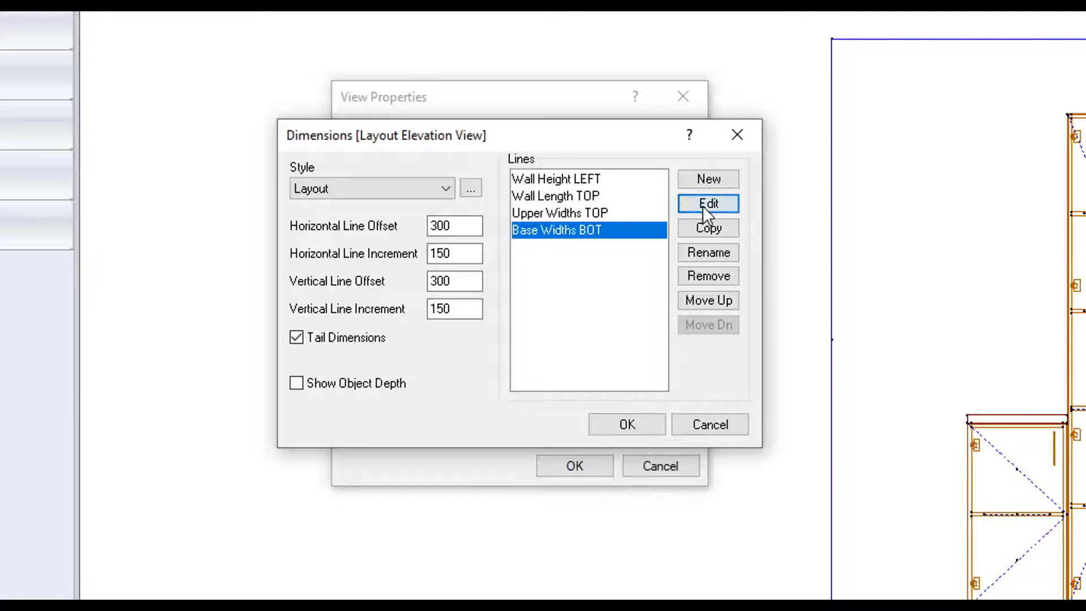
click(704, 164)
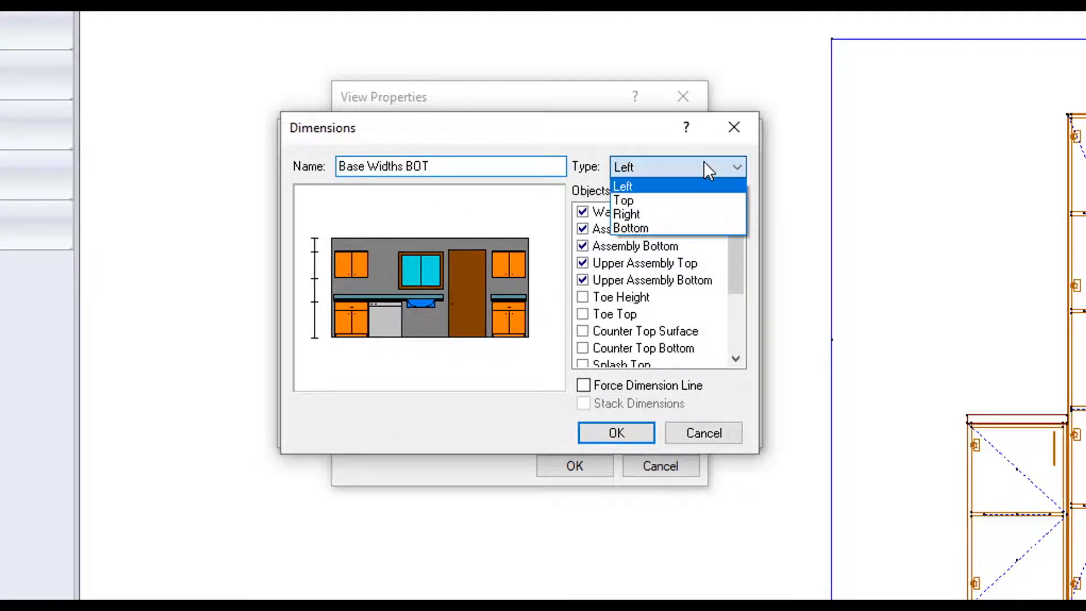
click(657, 226)
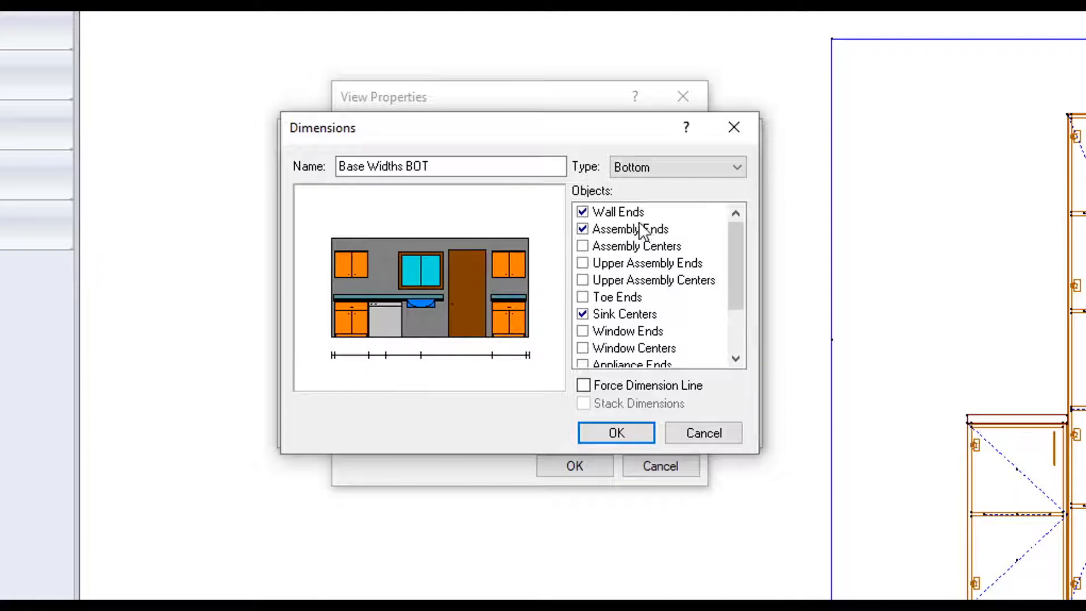
Step: Exclude Sink Centers and Appliance Centers from the Base Widths BOT line and accept
click(583, 314)
scroll(588, 314, down, 2)
click(591, 314)
click(598, 426)
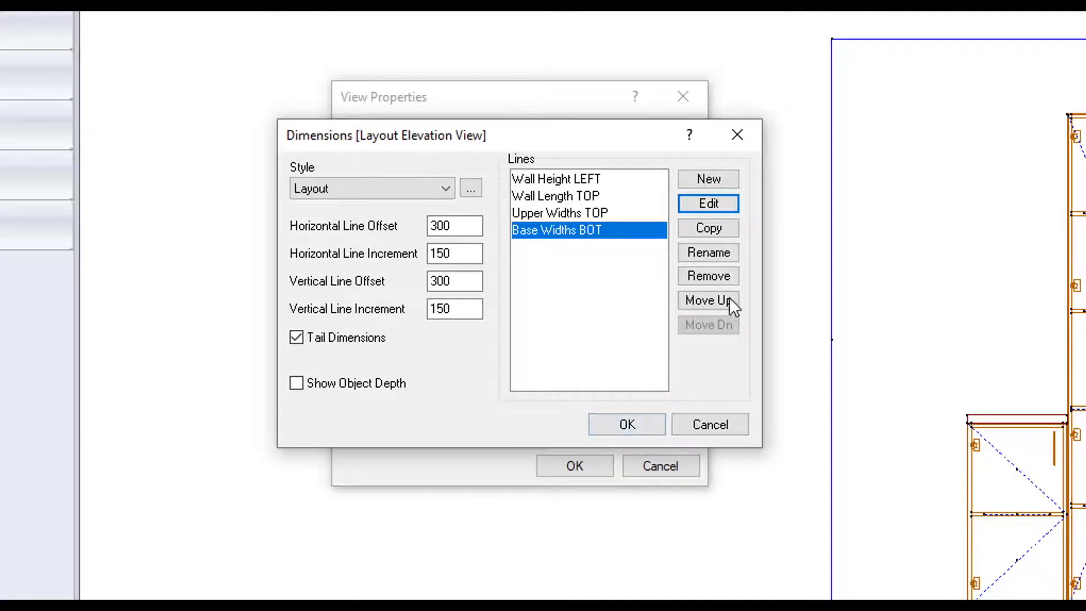
Step: Create a dimension line named Assembly Heights LEFT for the elevation view, keeping its type as Left and Wall Ends included
click(701, 184)
text(Assembly Heights LEFT)
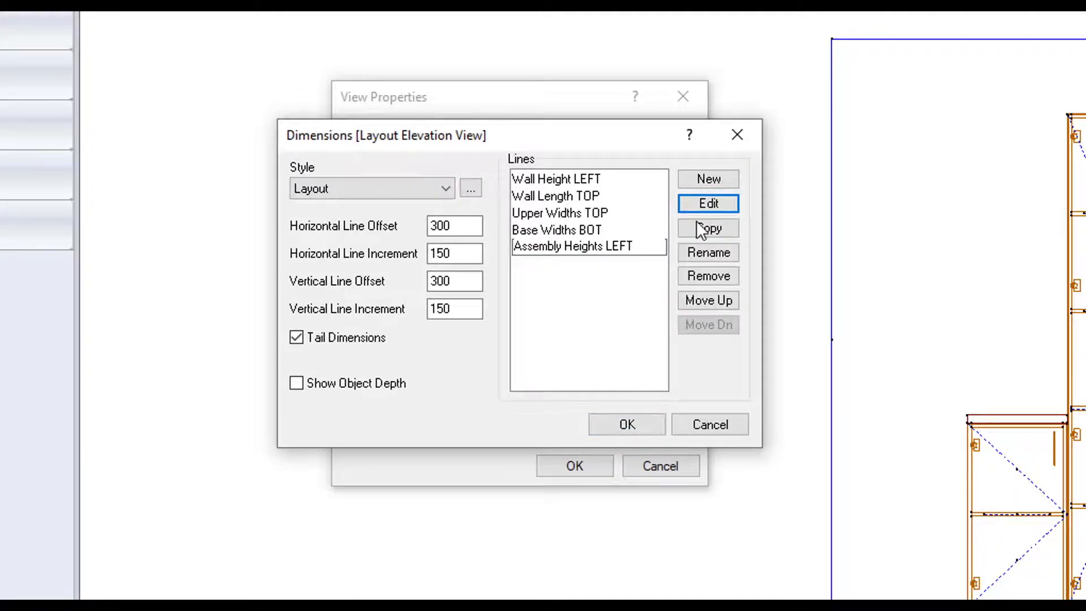
click(716, 203)
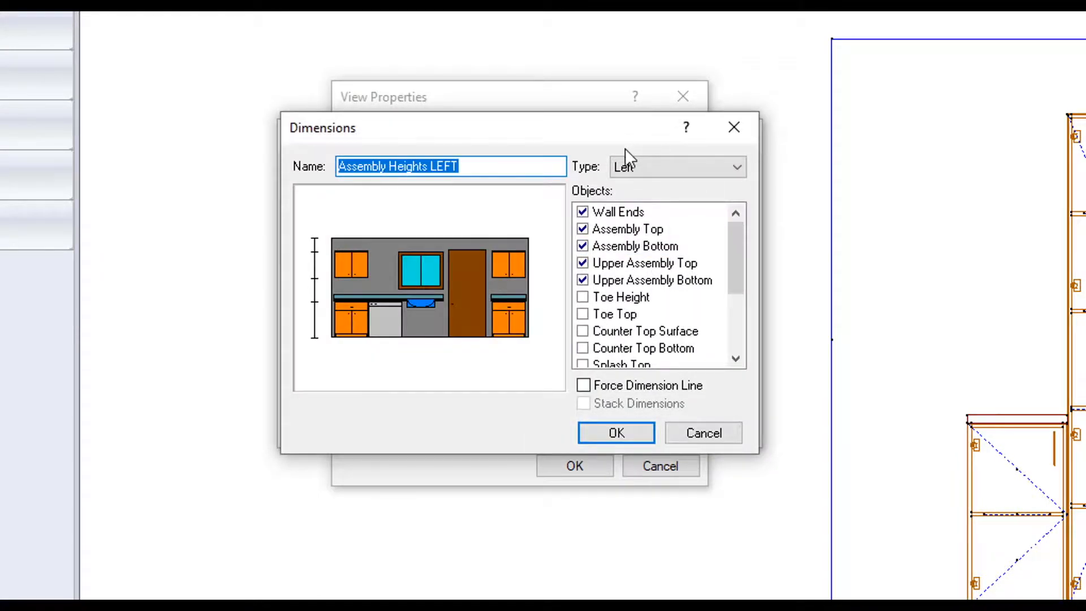
click(638, 214)
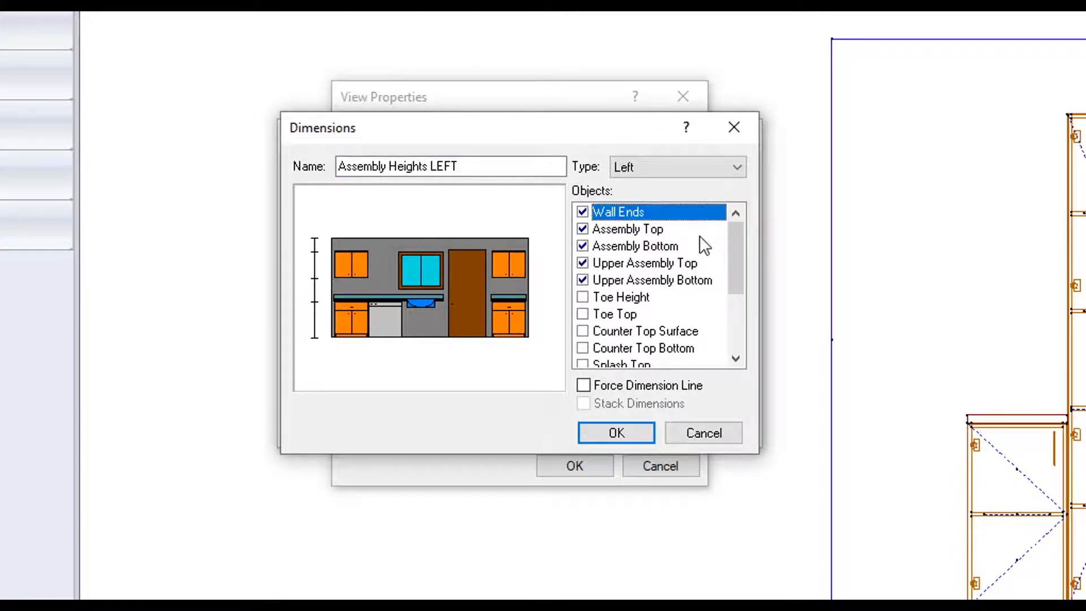
Step: Add Toe Height, Counter Top Surface and Counter Top Bottom to the Assembly Heights LEFT line and apply the dimension settings to the elevation
click(582, 297)
scroll(588, 339, down, 1)
click(582, 280)
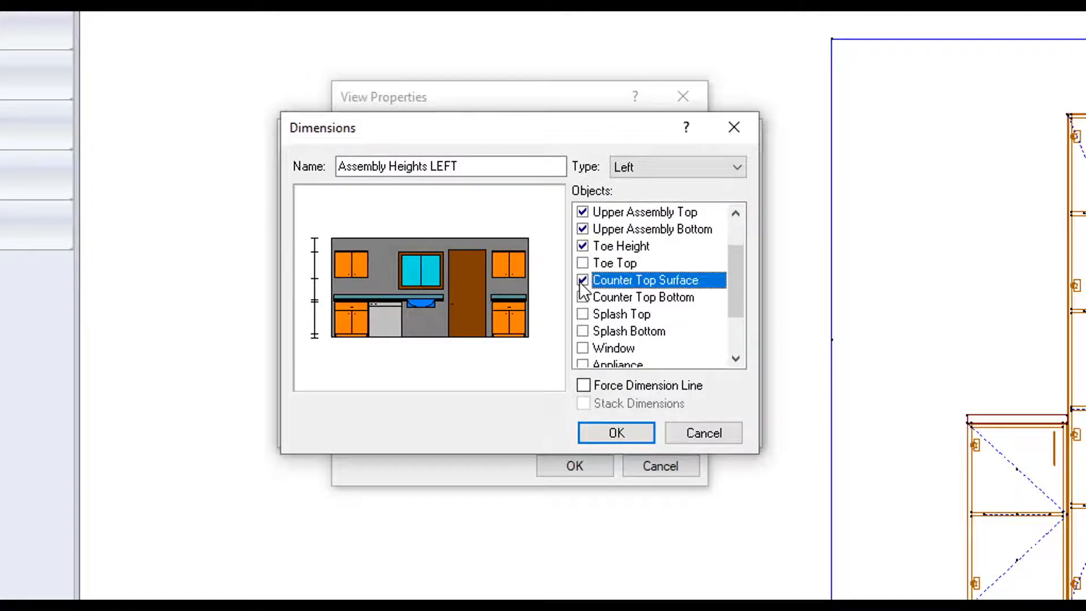
click(582, 297)
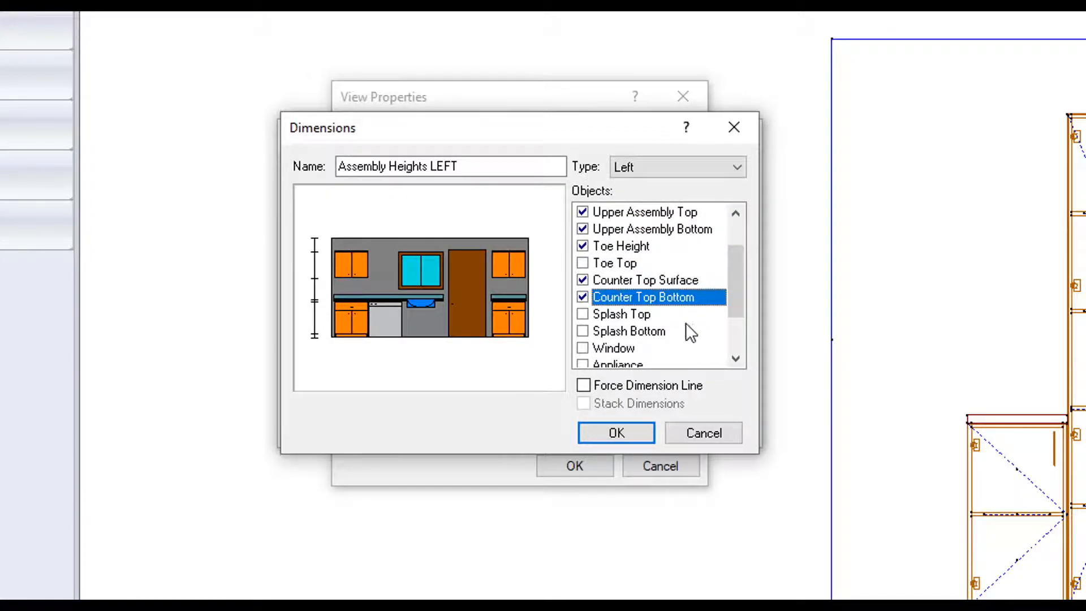
click(616, 433)
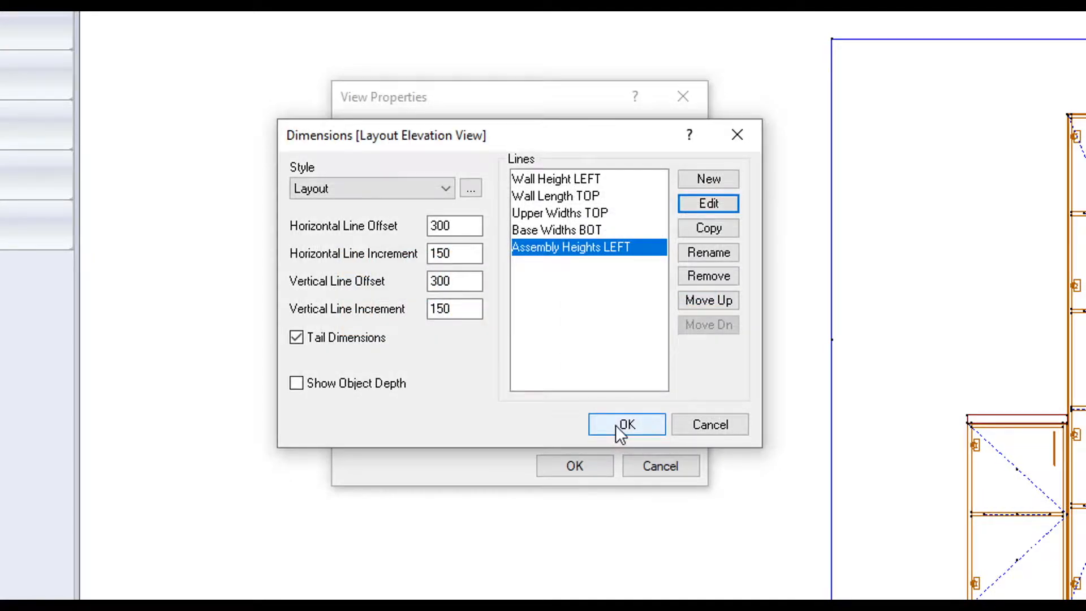
click(616, 425)
click(588, 465)
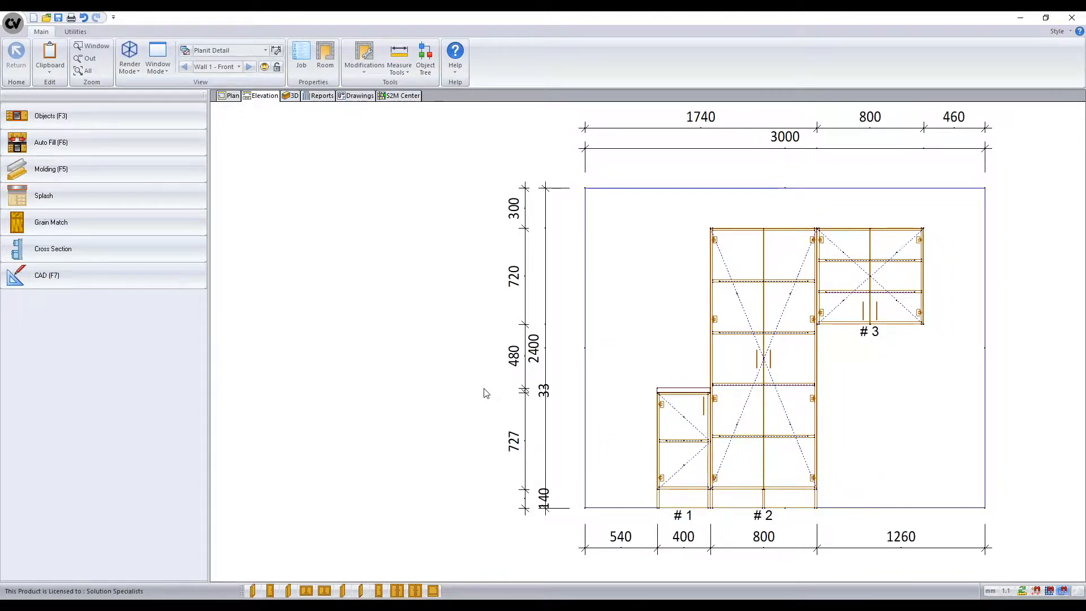
Step: Reopen the elevation view's dimension settings and move Wall Height LEFT to the end of the dimension lines
right_click(393, 359)
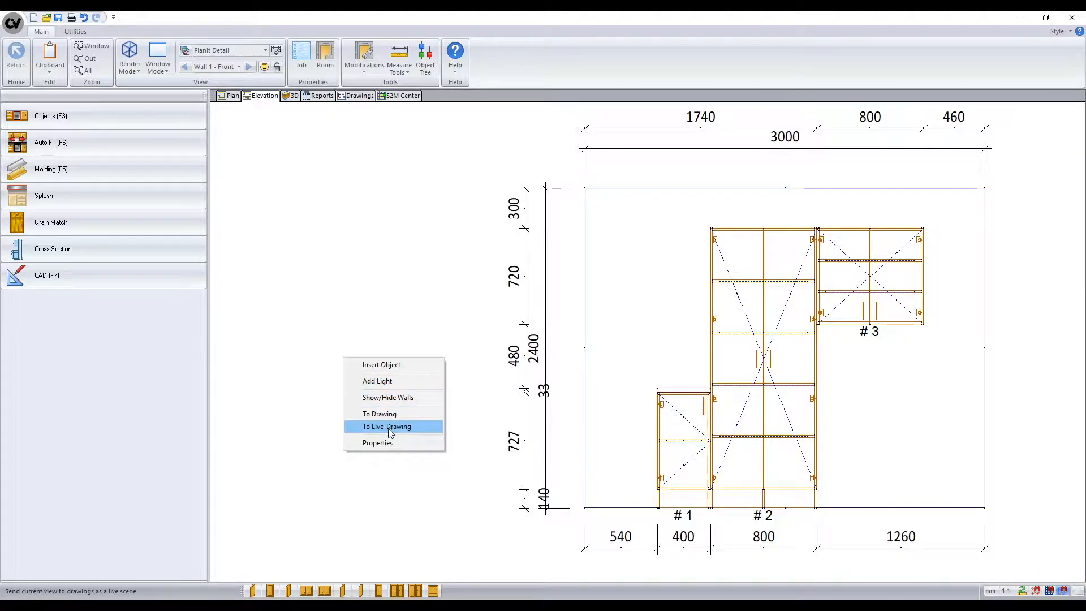
click(393, 443)
scroll(484, 363, down, 5)
double_click(551, 348)
click(563, 247)
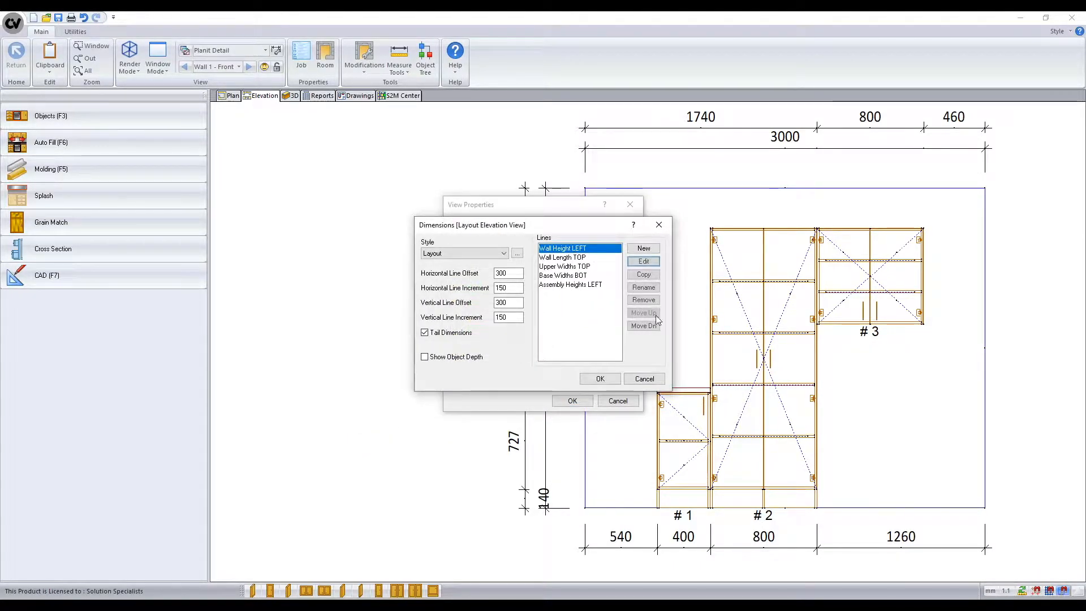
click(653, 326)
click(653, 326)
click(652, 326)
click(652, 327)
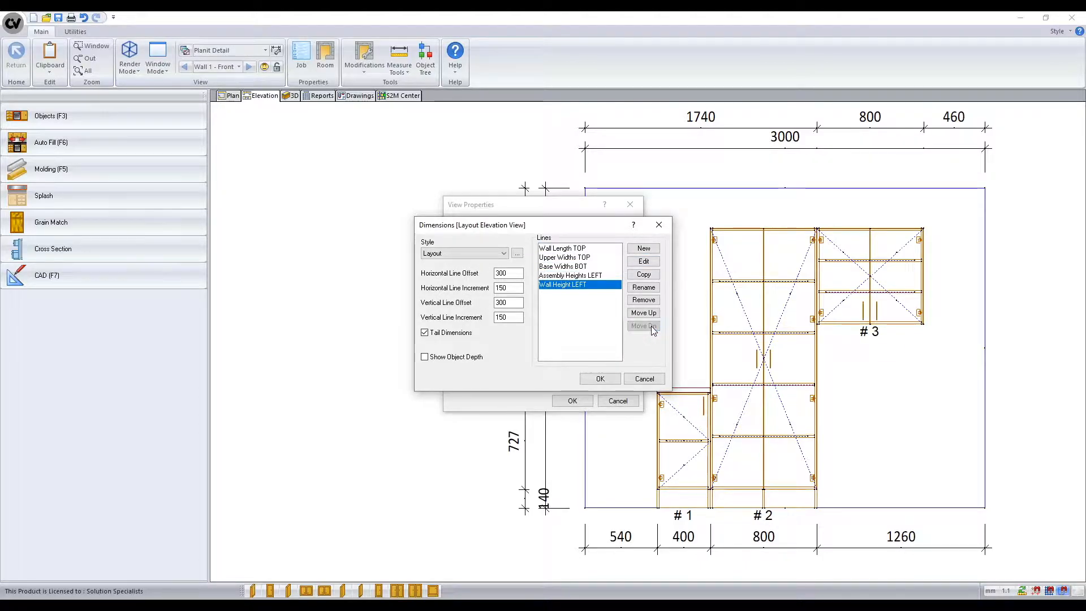
Step: Move Wall Length TOP to the end of the dimension lines, below Wall Height LEFT
click(588, 249)
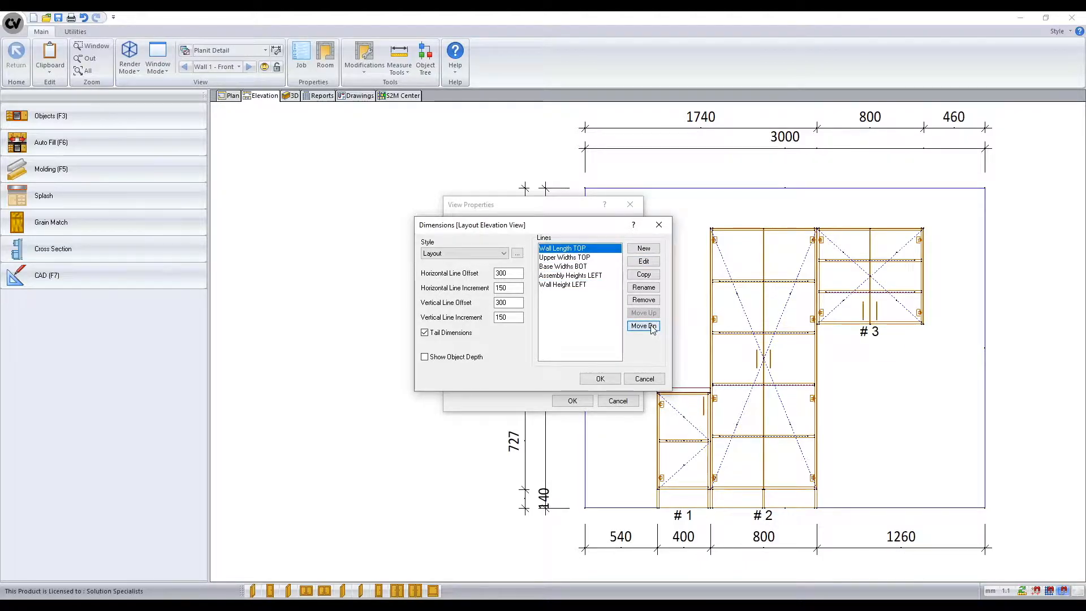
click(643, 326)
click(643, 326)
click(643, 326)
click(642, 326)
Step: Set the vertical line increment to 250 and apply the dimension settings to the elevation view
double_click(509, 317)
text(250)
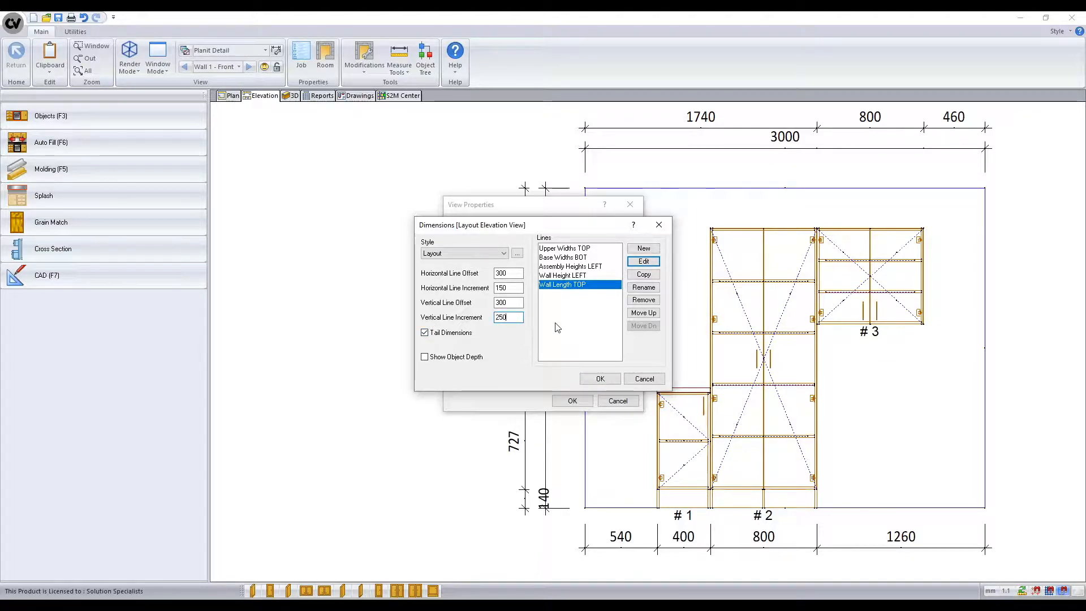
click(600, 378)
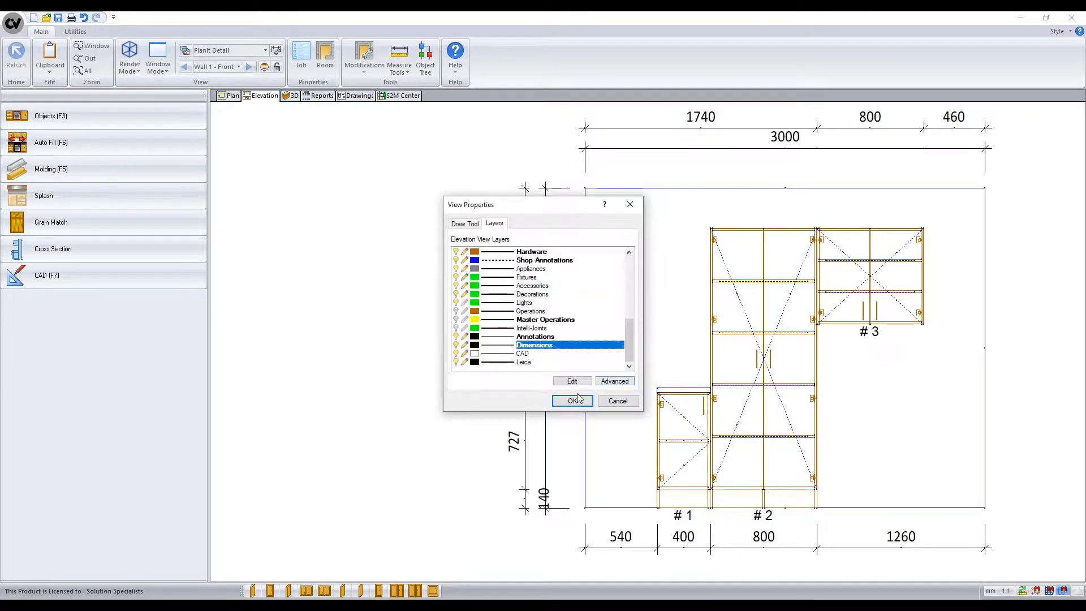
click(571, 400)
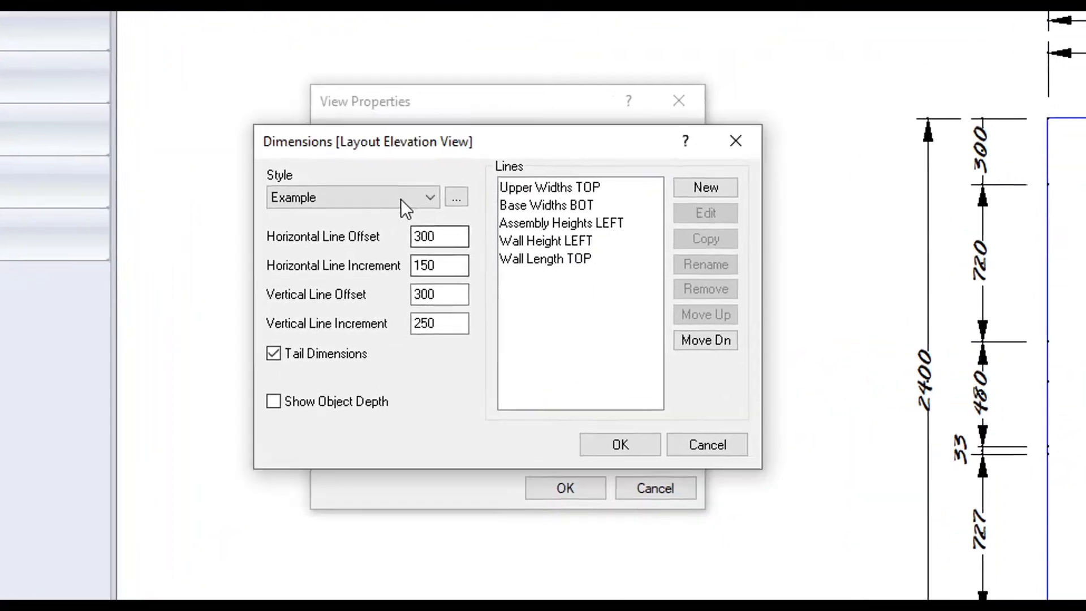
Step: Look through the styles available for the elevation dimensions, keep Example, and open the dimension style manager
click(355, 258)
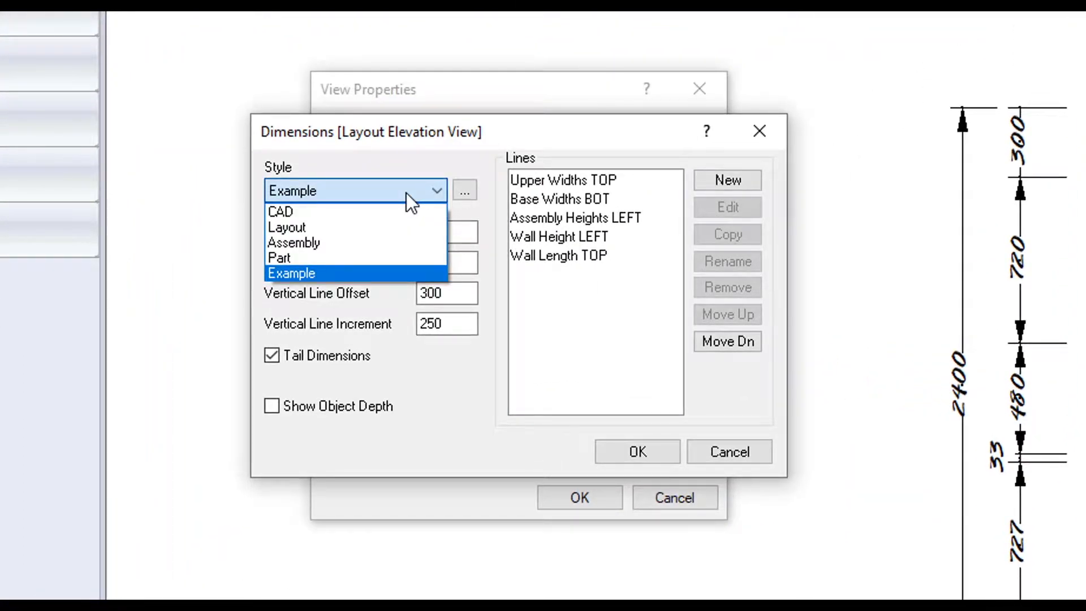
click(465, 192)
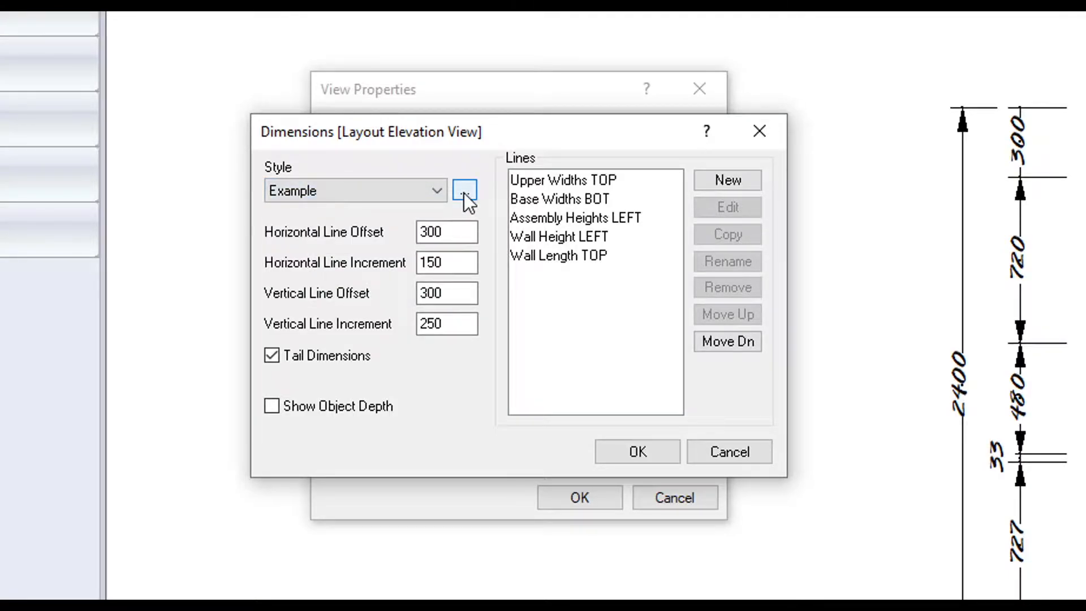
click(464, 191)
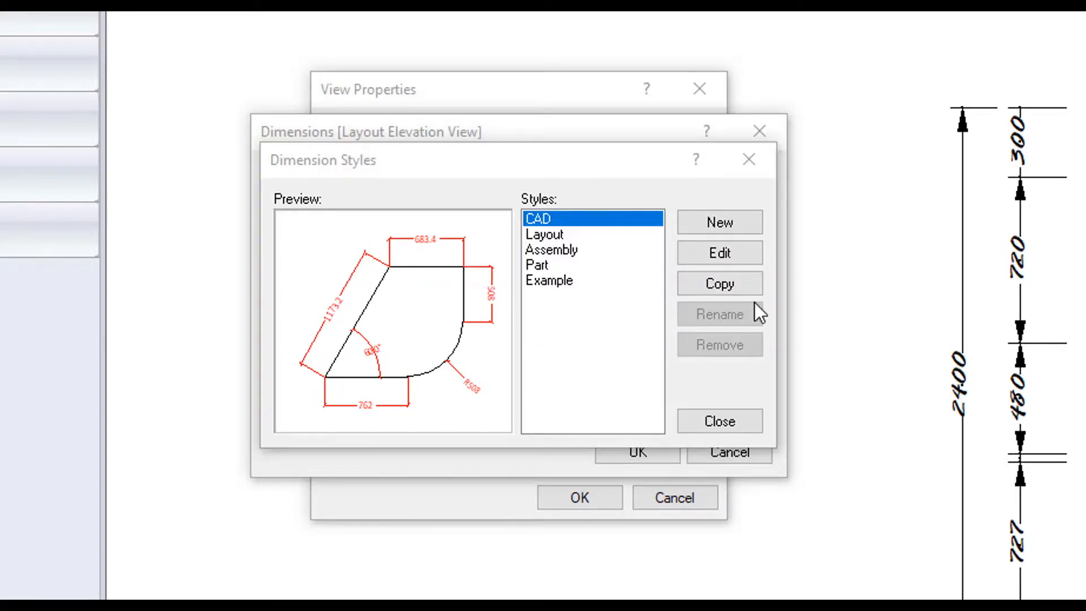
Step: Open the CAD dimension style for editing and review its general, line and arrow, text and fit properties
click(747, 259)
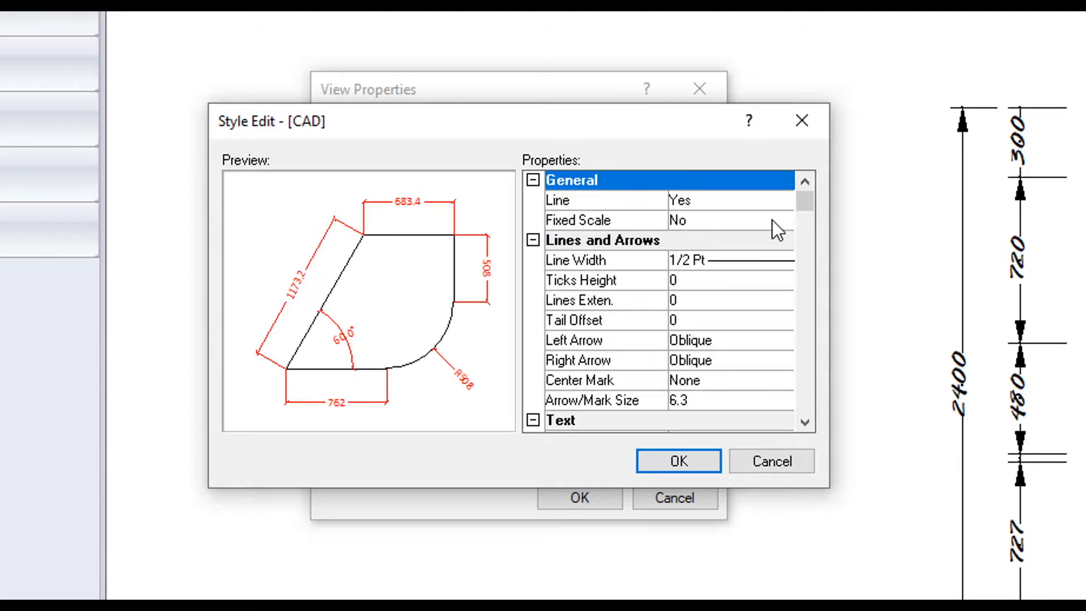
drag(809, 202, 805, 215)
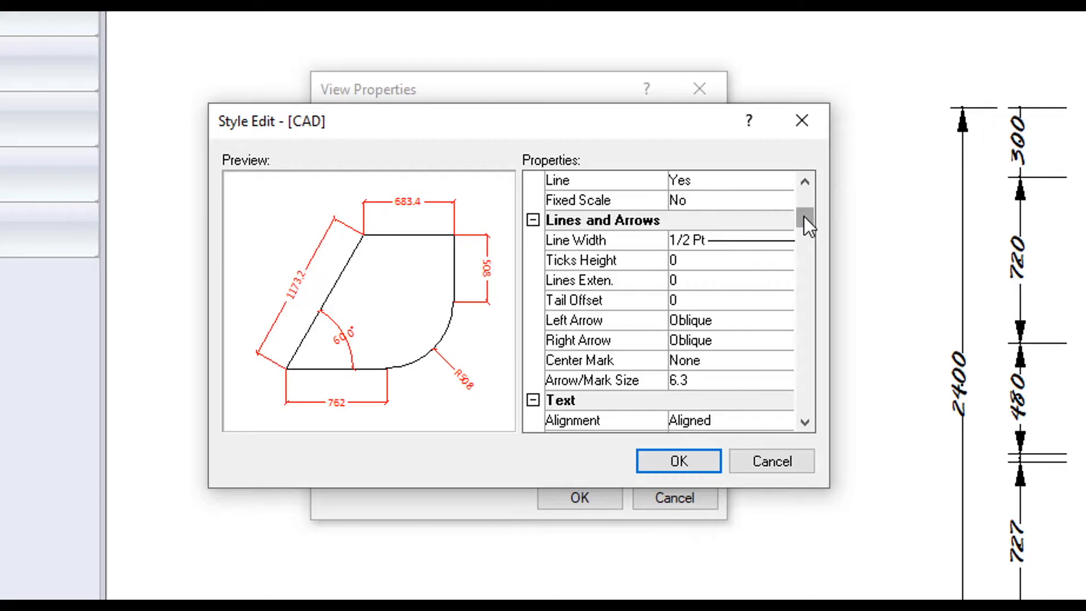
drag(803, 216, 801, 390)
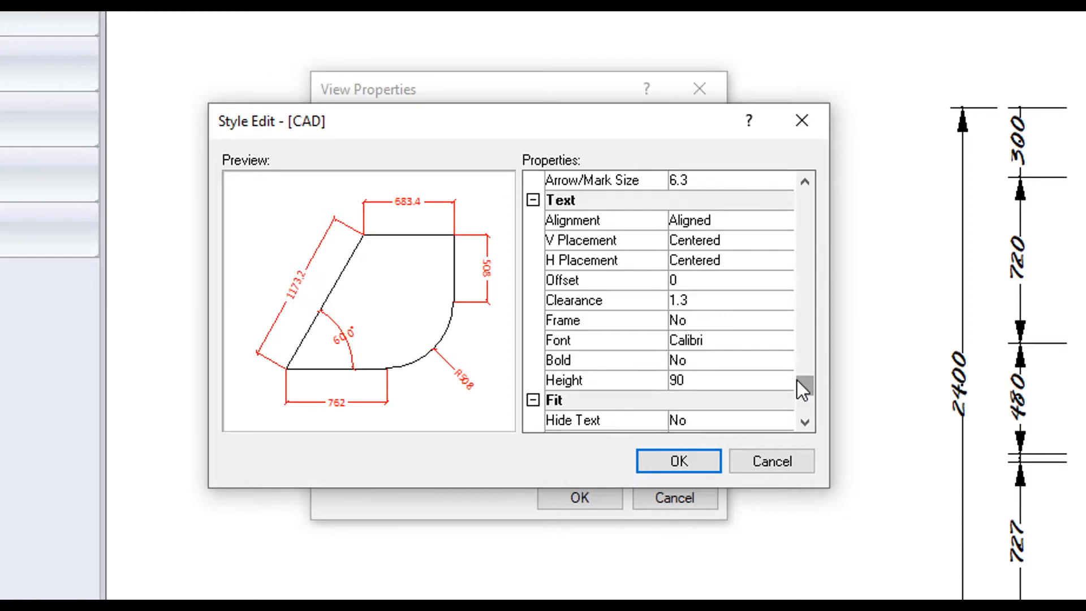
drag(796, 379, 799, 426)
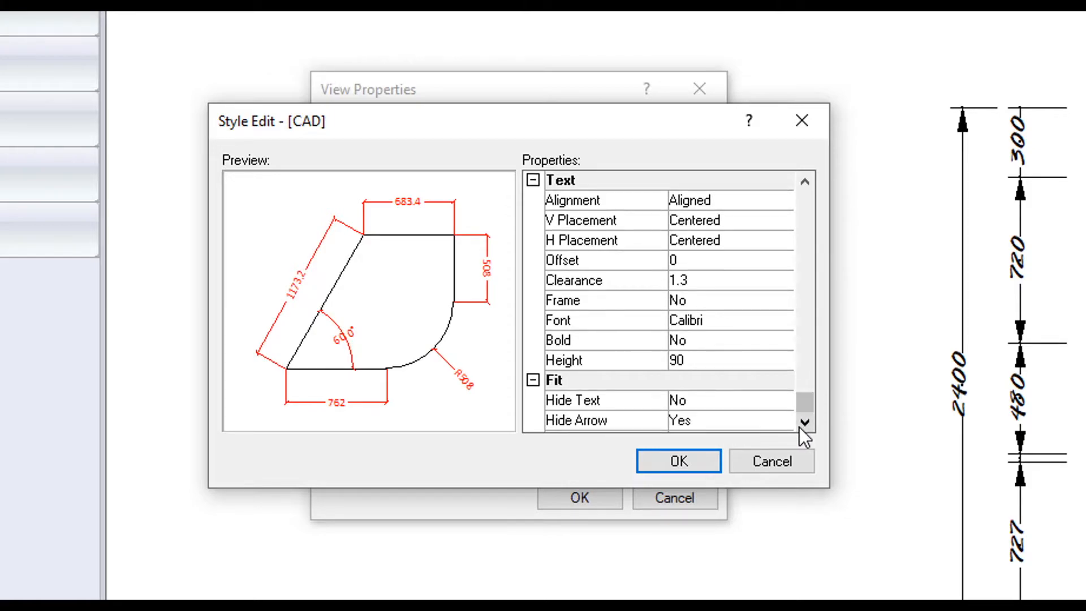